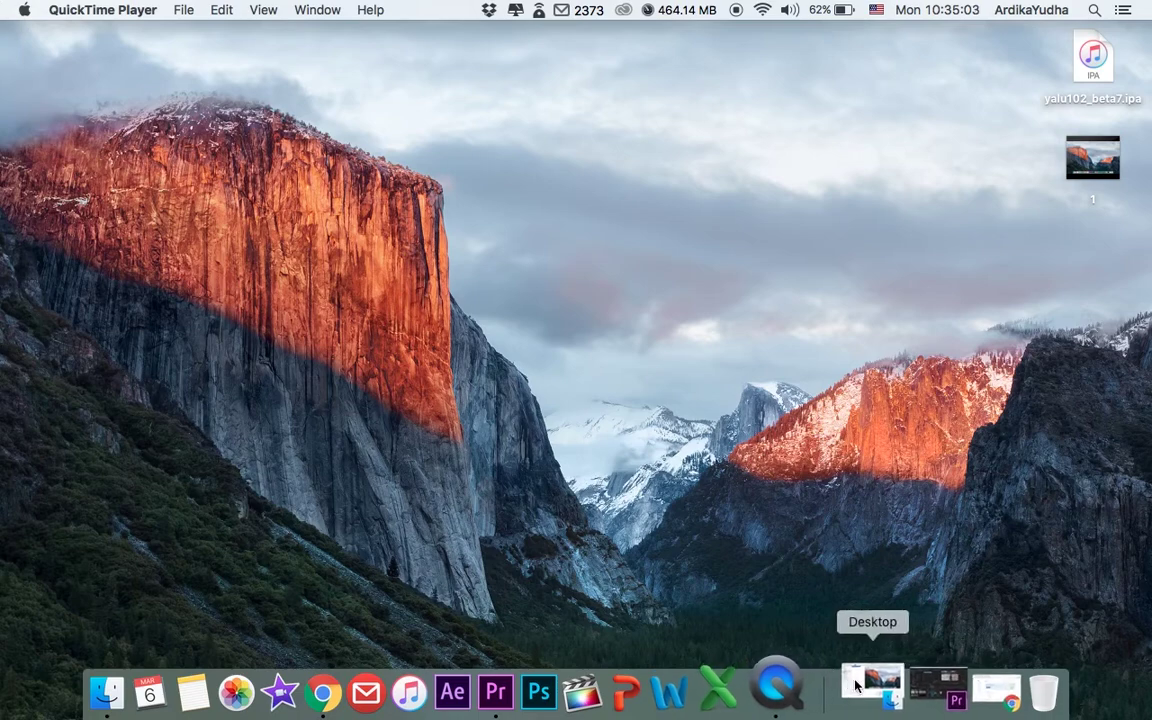
# Step: Bring back the minimized Finder window showing the Desktop folder
pyautogui.click(840, 660)
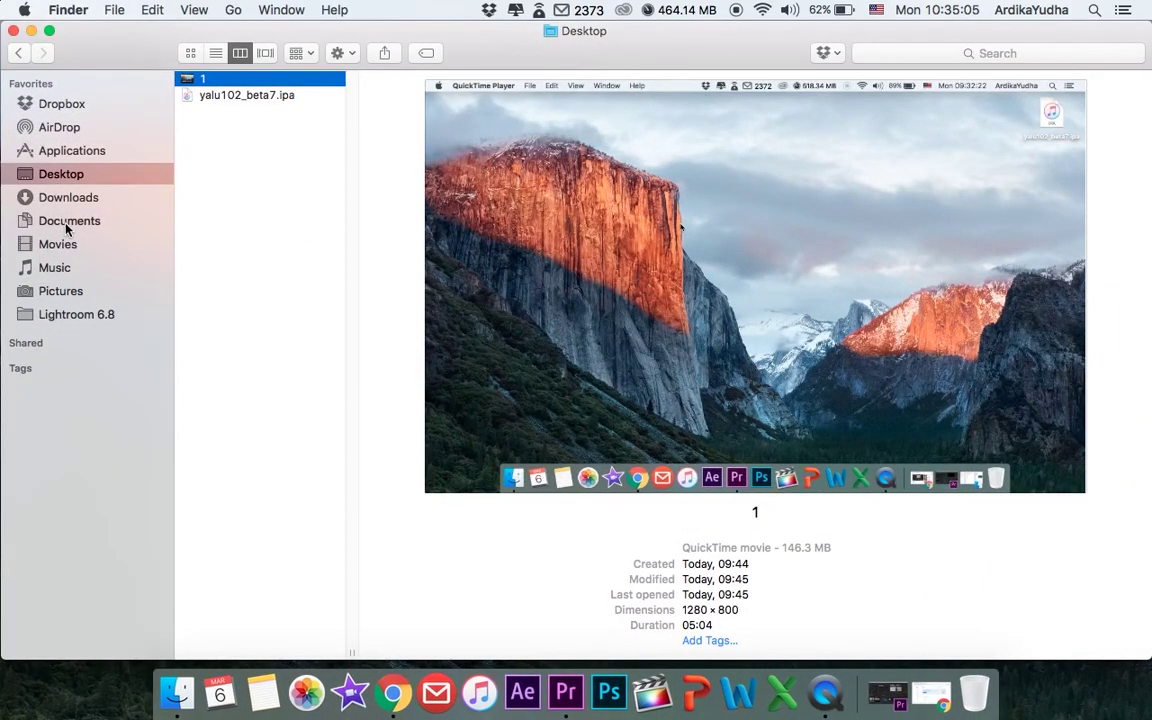
# Step: Browse to Documents › Adobe › Premiere Pro › 10.0 and select anggyt.mp4 to view its details
pyautogui.click(70, 228)
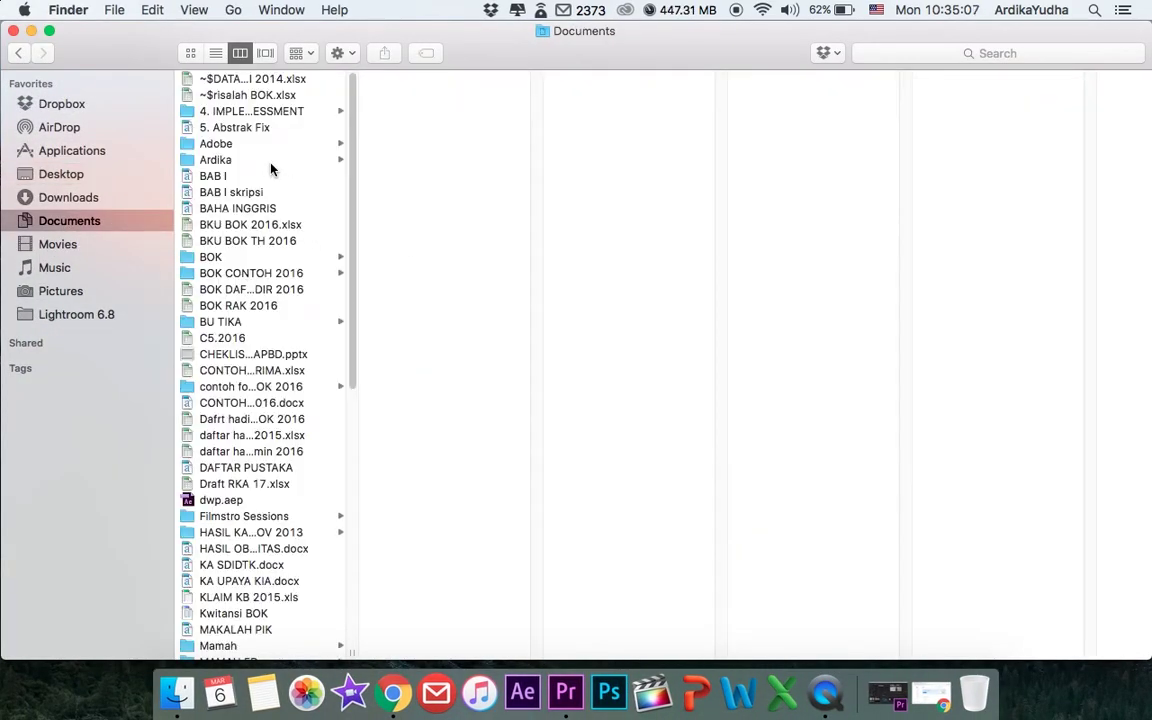
pyautogui.click(220, 143)
pyautogui.click(440, 163)
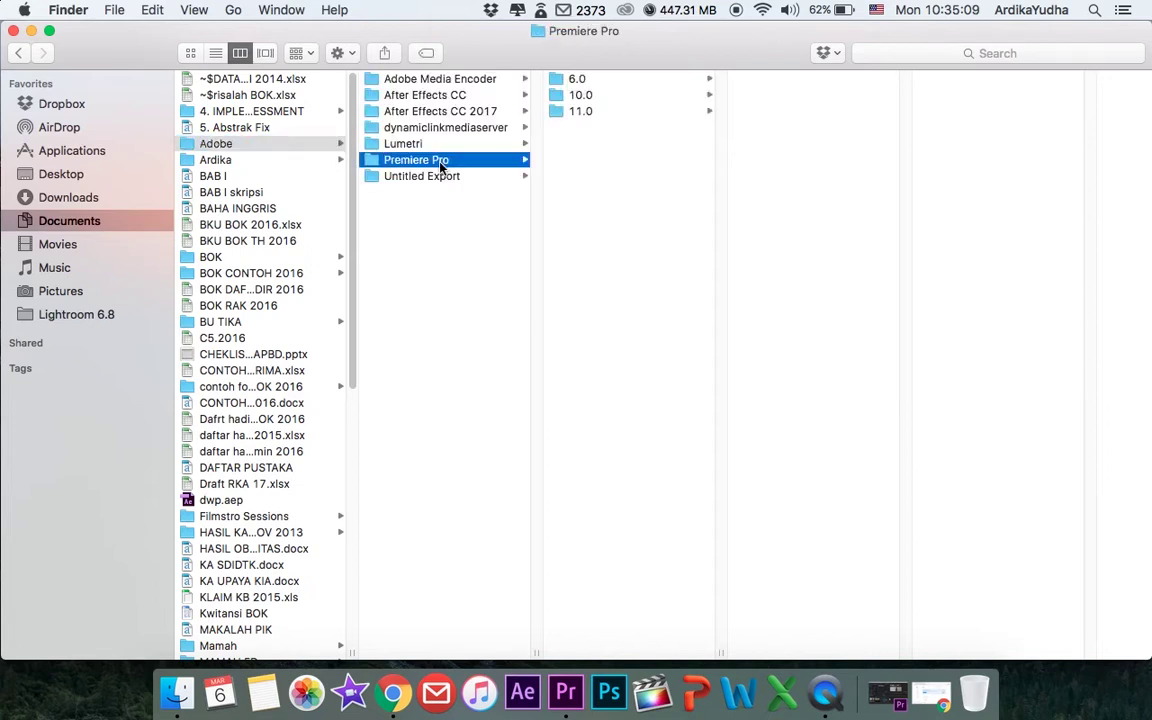
pyautogui.click(578, 95)
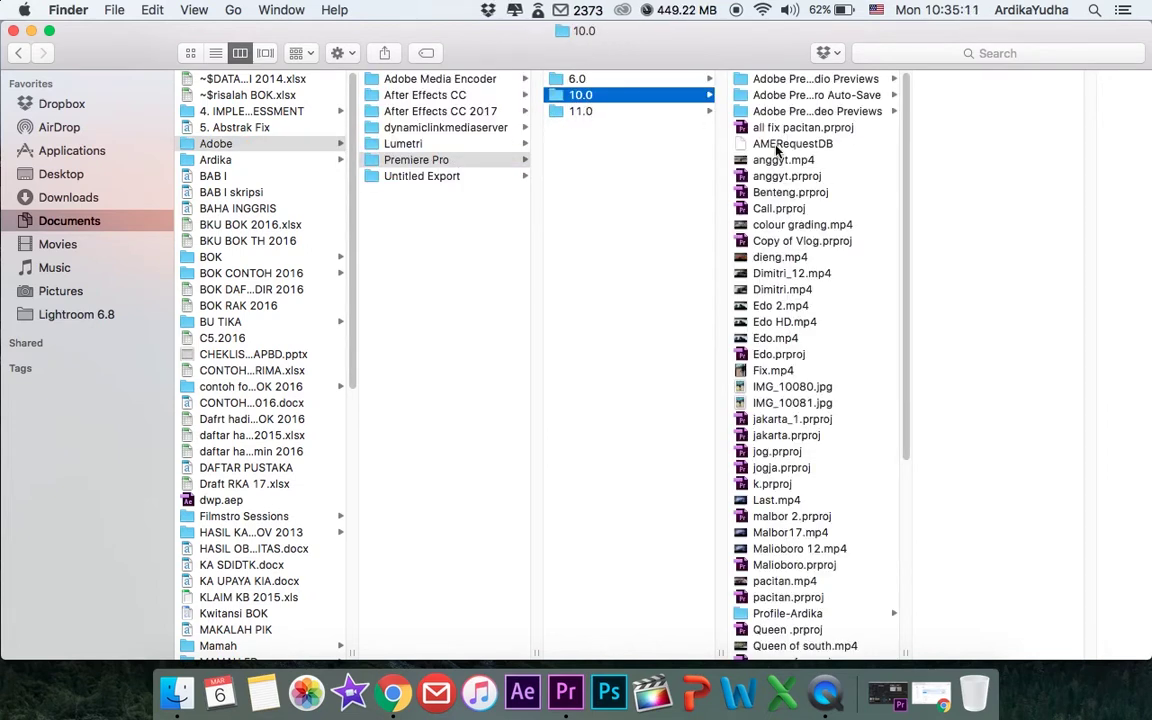
pyautogui.click(783, 162)
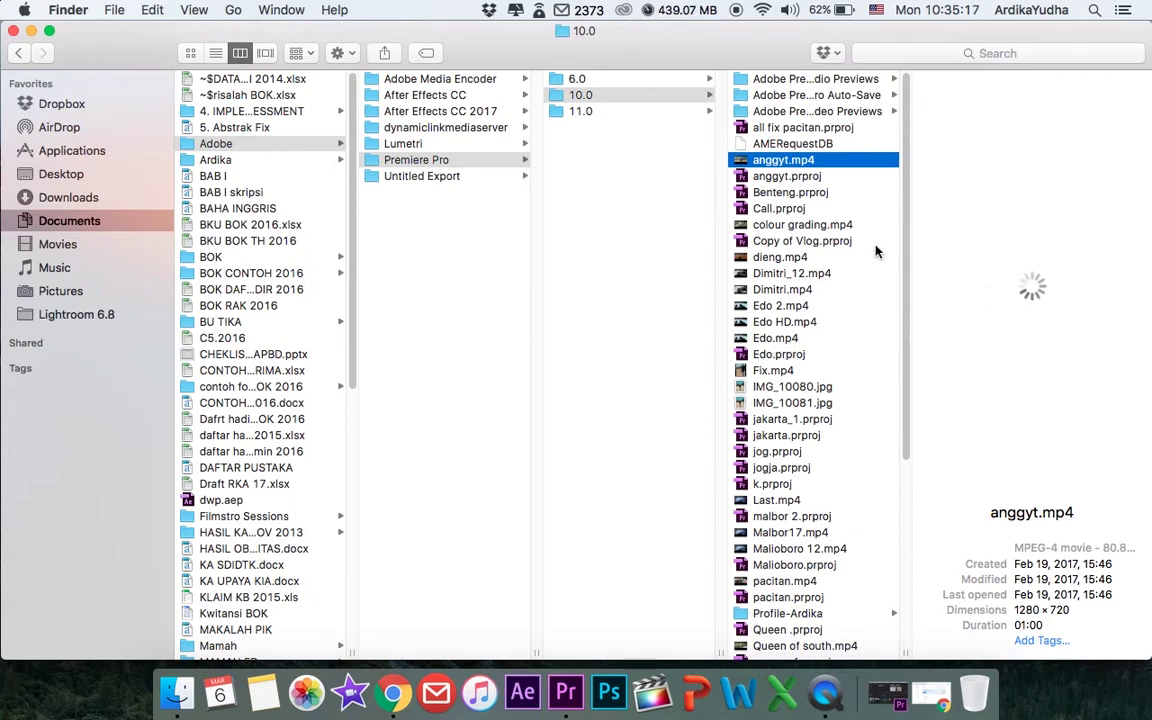
pyautogui.press('space')
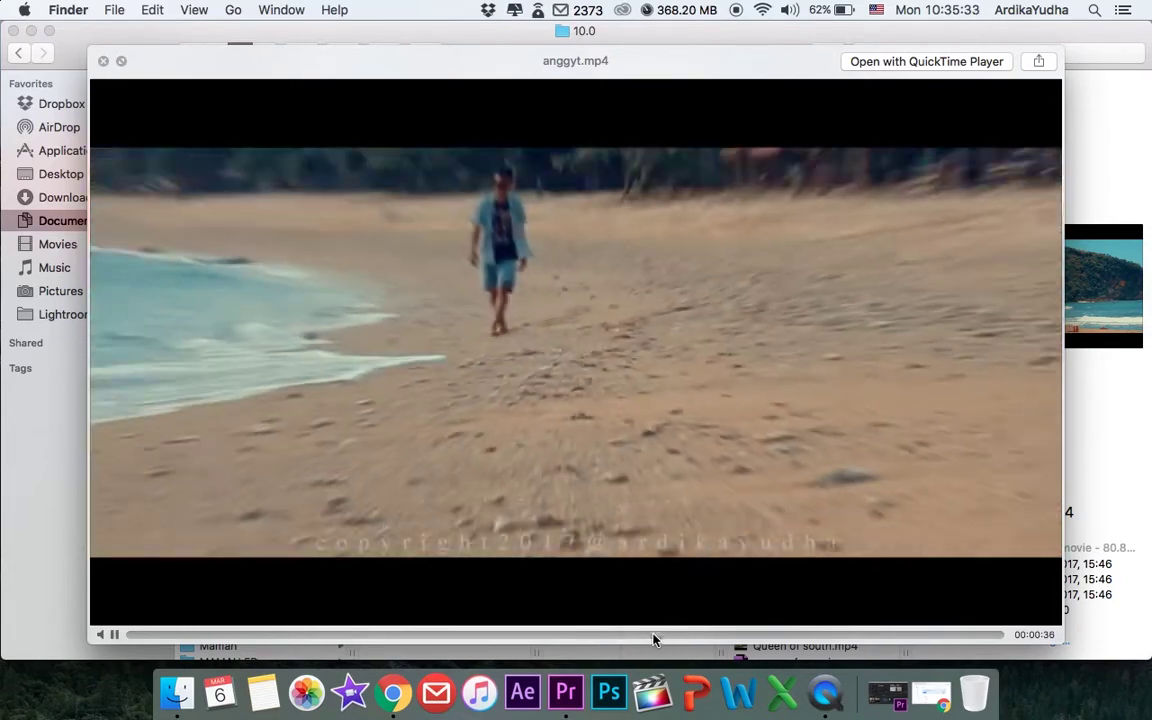
pyautogui.press('space')
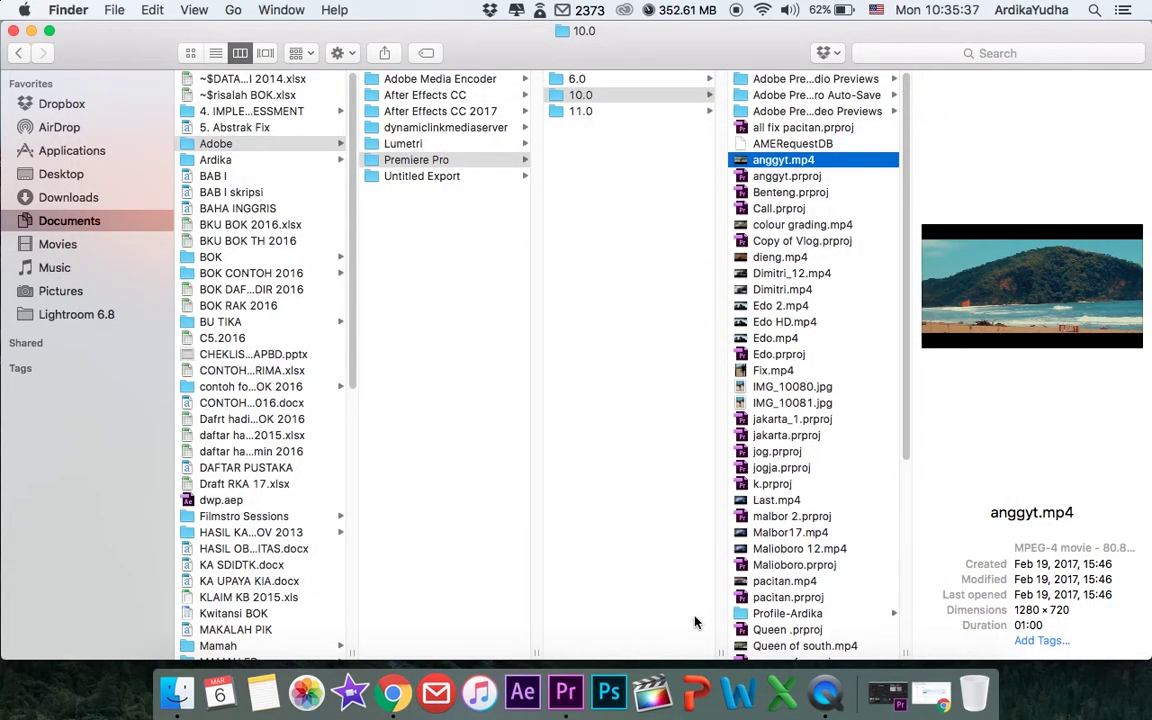
# Step: Switch to Premiere Pro, scrub Sequence 01's beach footage, and select Adjustment Layer in the Project panel
pyautogui.click(575, 695)
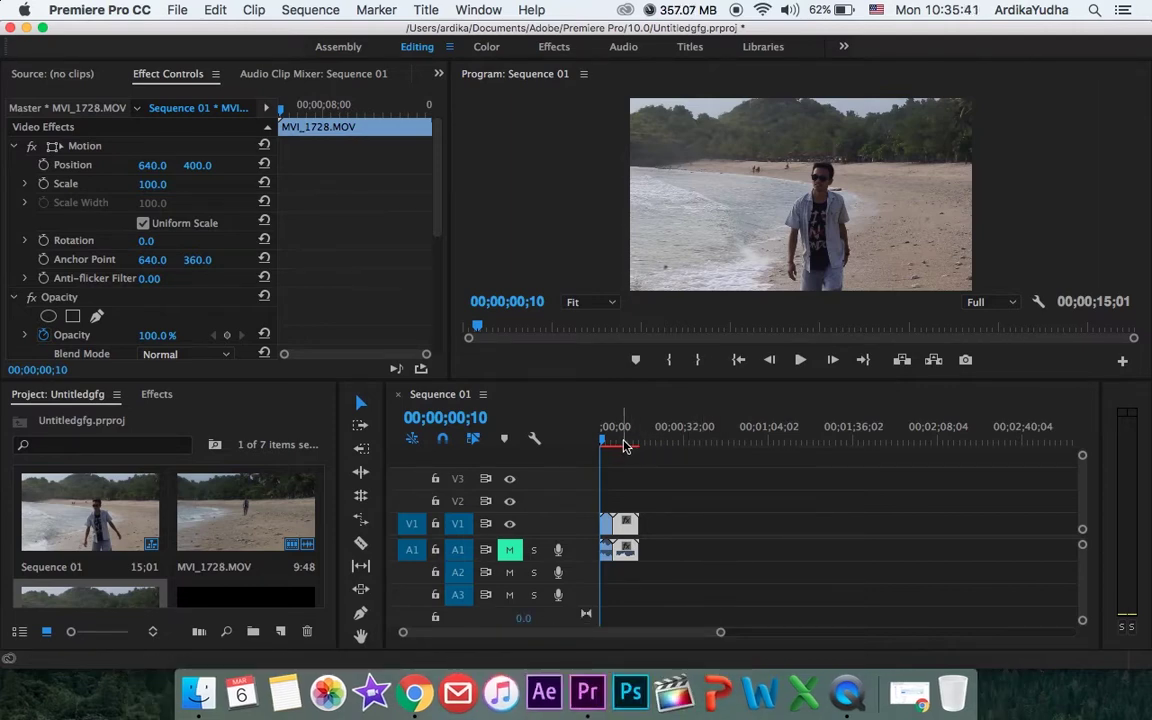
pyautogui.moveTo(606, 443)
pyautogui.mouseDown()
pyautogui.moveTo(619, 443)
pyautogui.moveTo(609, 442)
pyautogui.mouseUp()
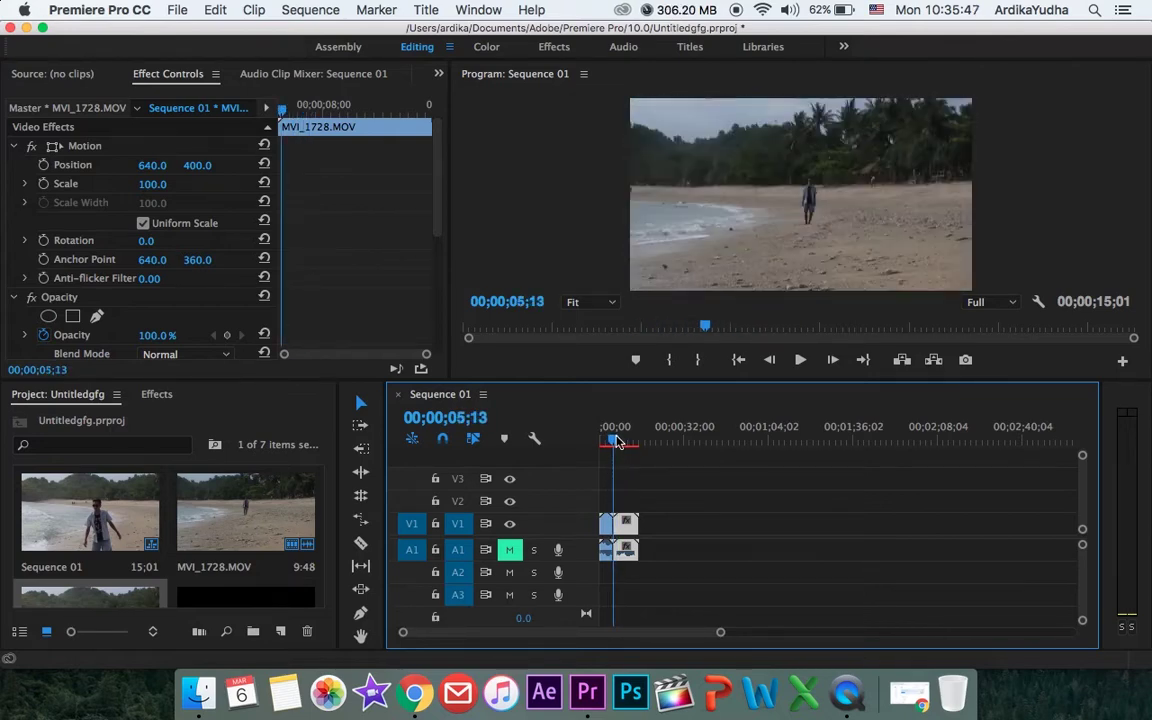
pyautogui.moveTo(609, 442); pyautogui.dragTo(590, 440)
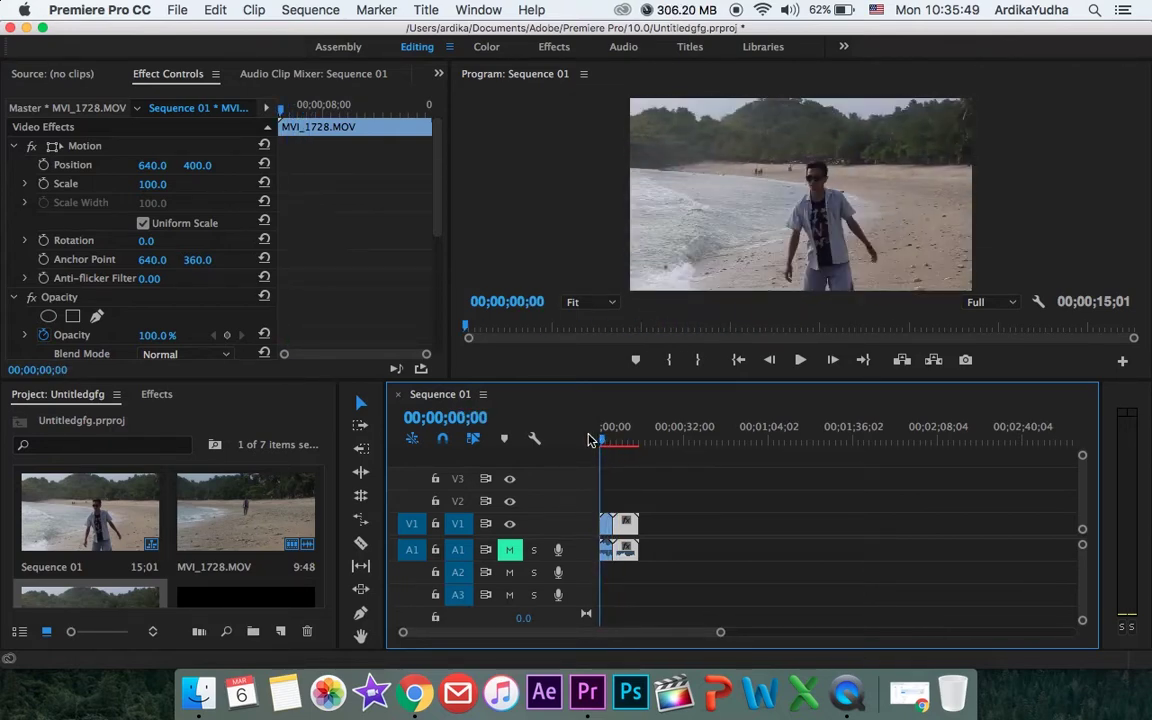
pyautogui.scroll(-1, 283, 516)
pyautogui.scroll(-1, 283, 516)
pyautogui.scroll(1, 283, 516)
pyautogui.click(250, 480)
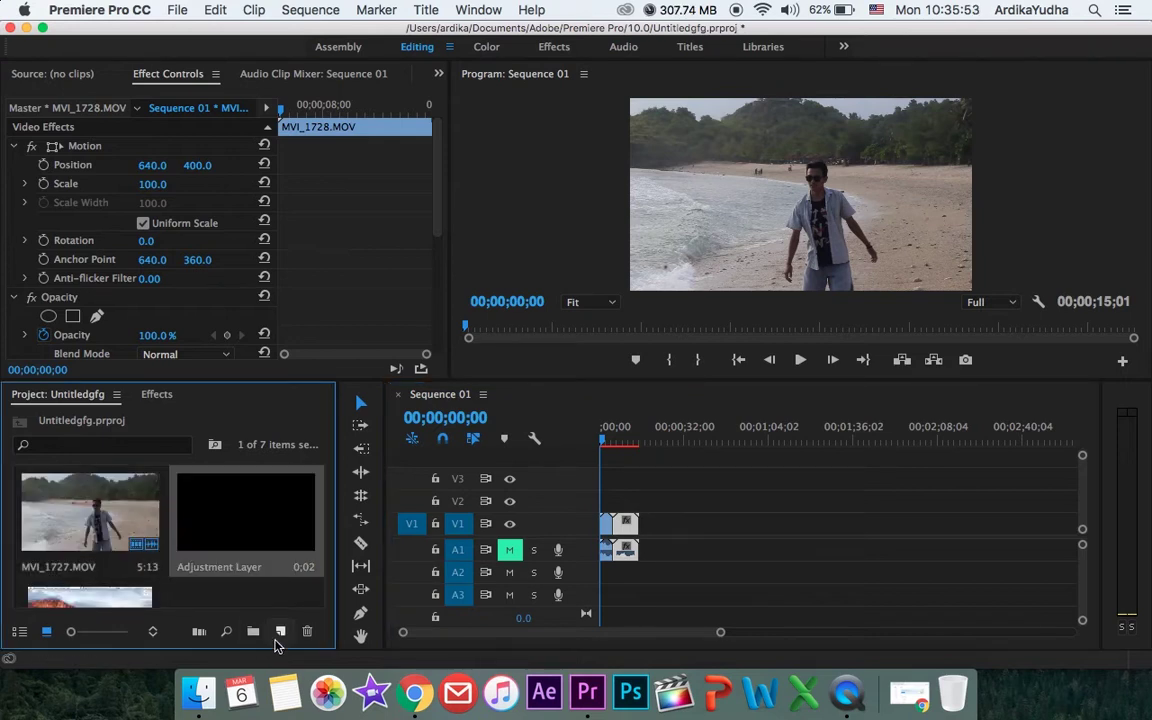
pyautogui.click(282, 634)
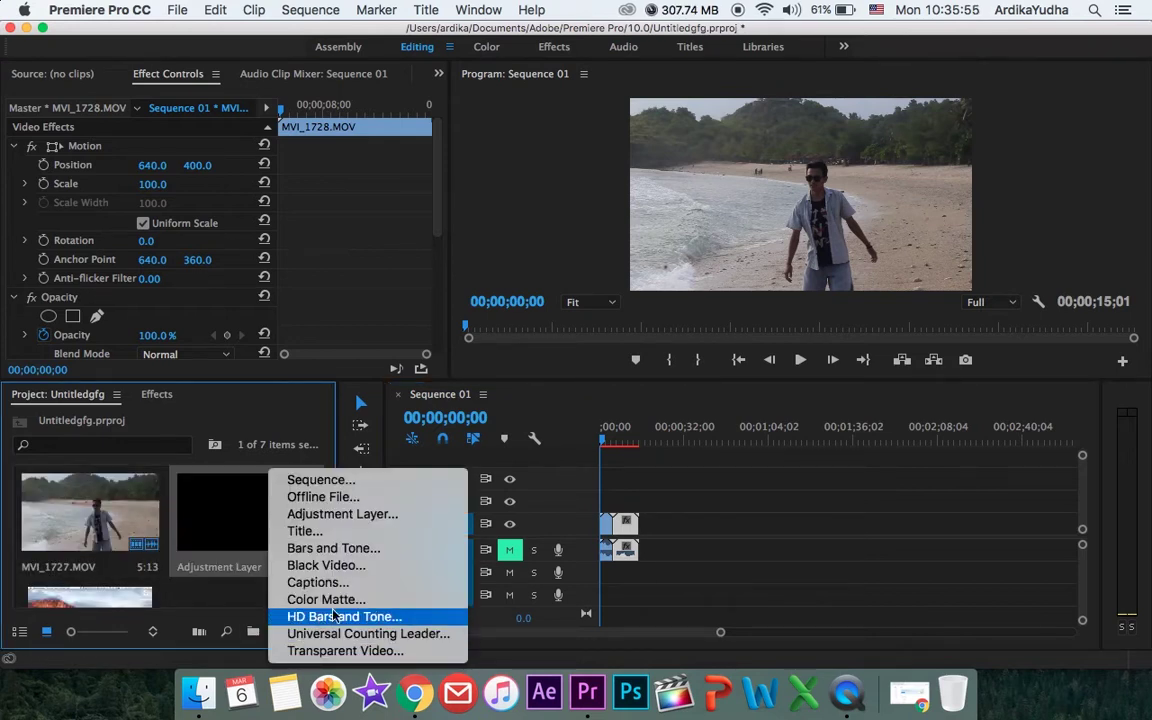
# Step: Create a 1280x720 adjustment layer and place it on V2 over the cut at 00;00;05;07
pyautogui.click(340, 515)
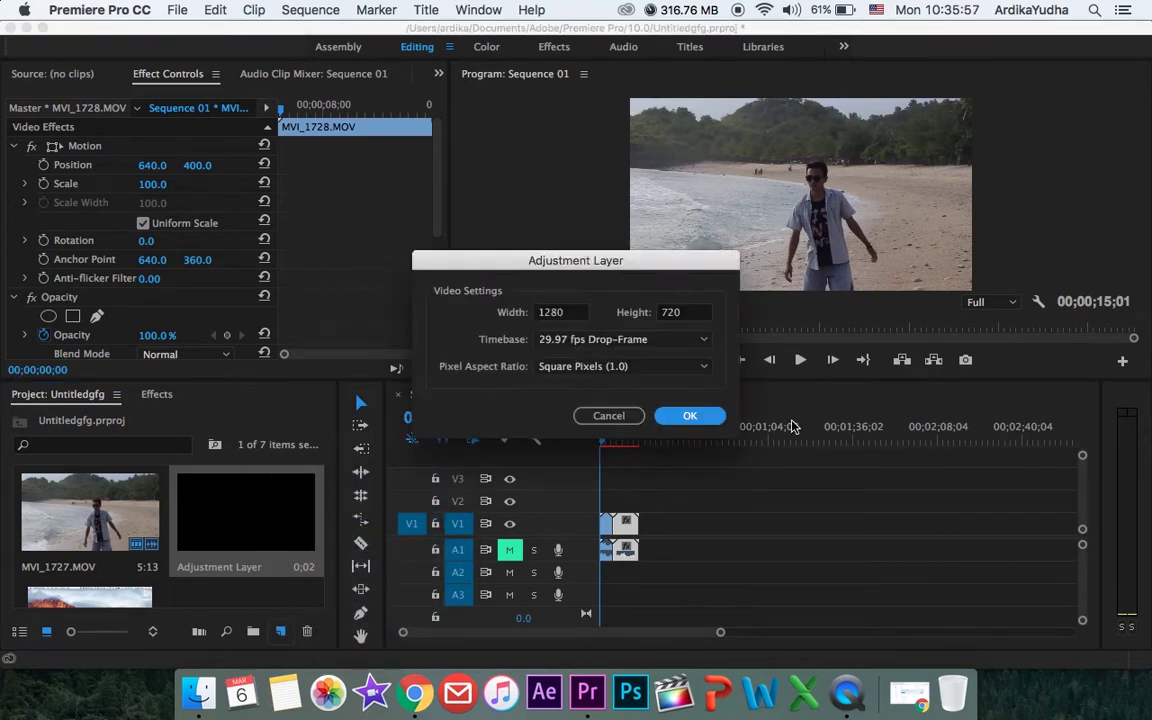
pyautogui.click(688, 417)
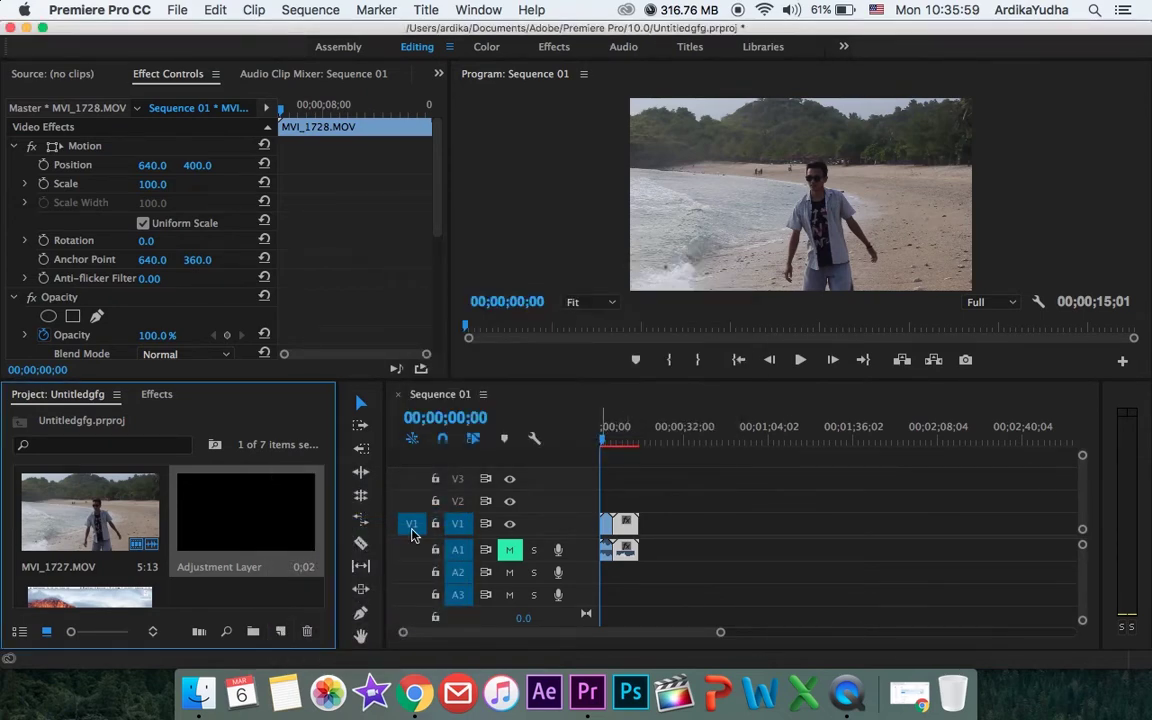
pyautogui.moveTo(720, 632); pyautogui.dragTo(640, 640)
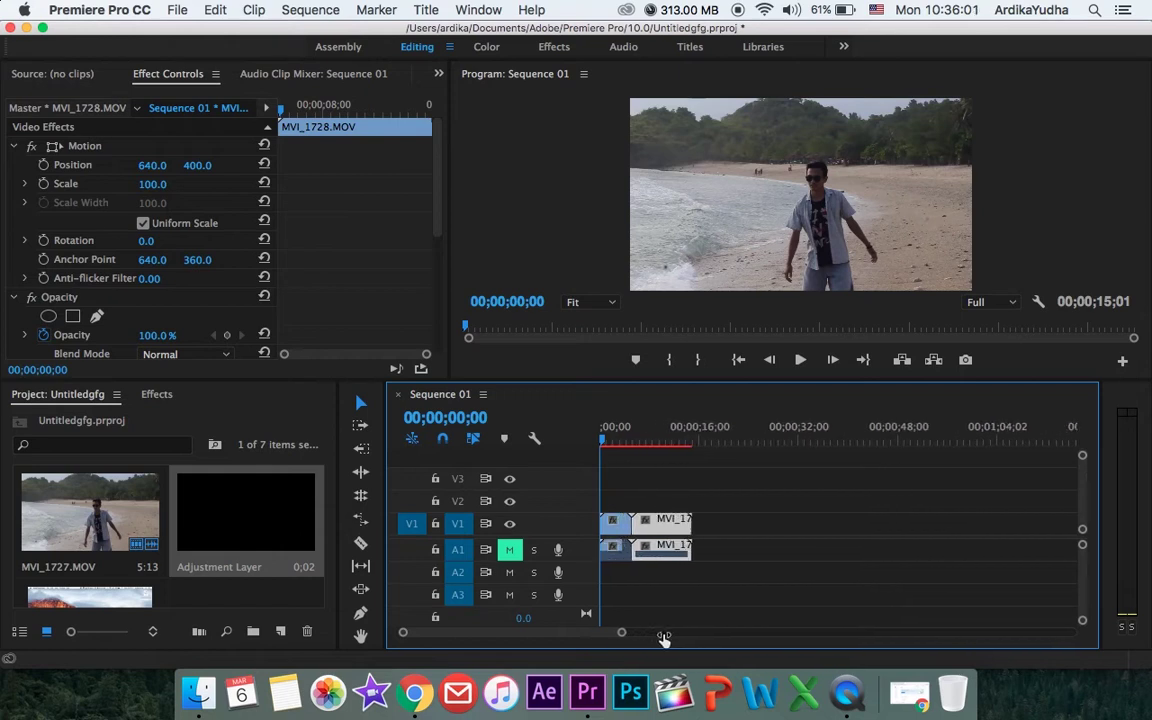
pyautogui.moveTo(290, 506); pyautogui.dragTo(710, 501)
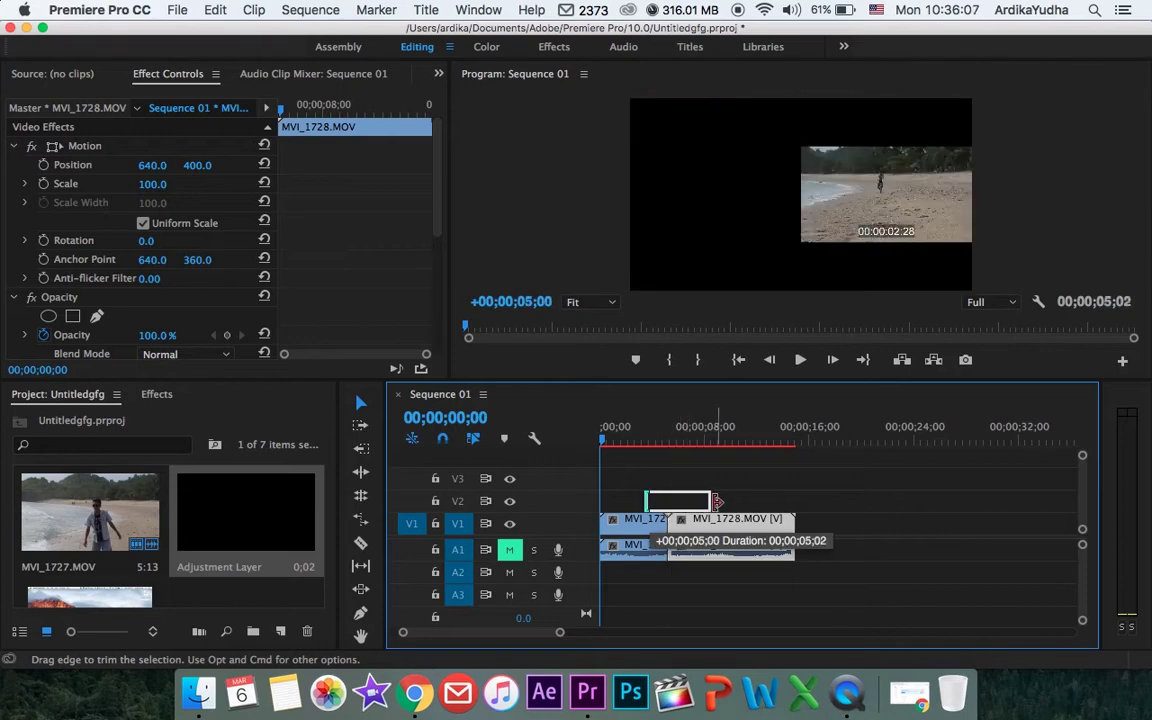
pyautogui.click(671, 443)
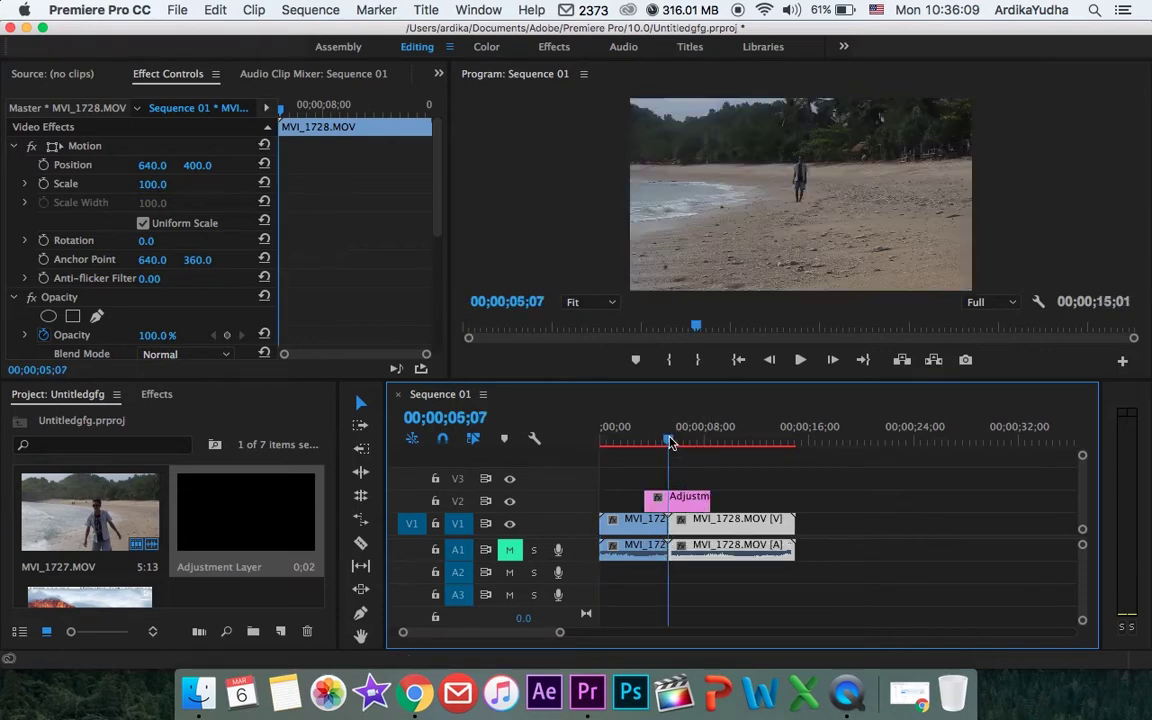
# Step: Split the V2 adjustment layer at 00;00;04;27, just before the cut
pyautogui.press('Left')
pyautogui.press('Left')
pyautogui.press('Left')
pyautogui.press('Right')
pyautogui.press('Right')
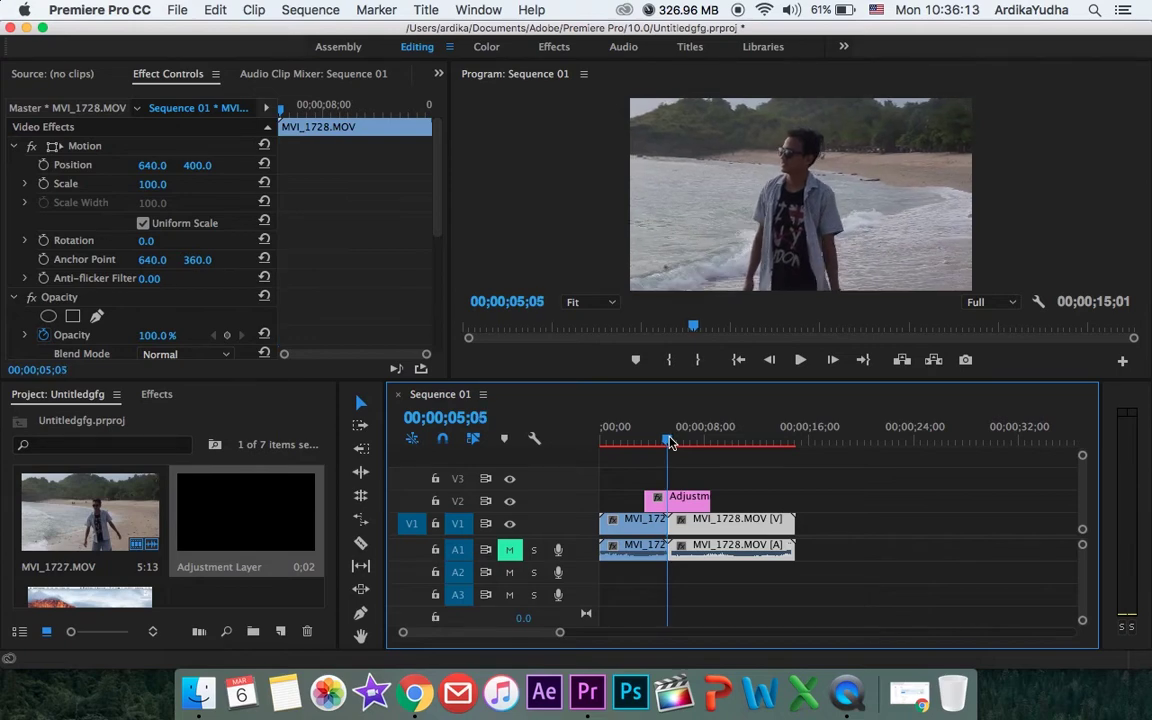
pyautogui.press('Right')
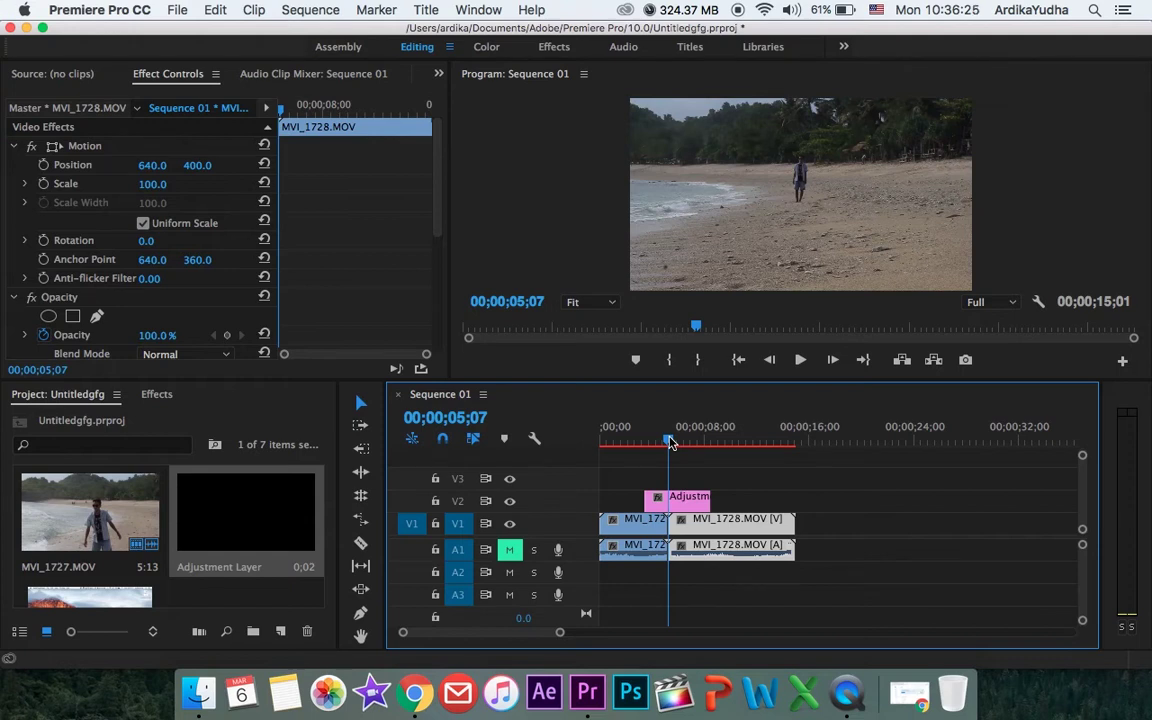
pyautogui.click(666, 440)
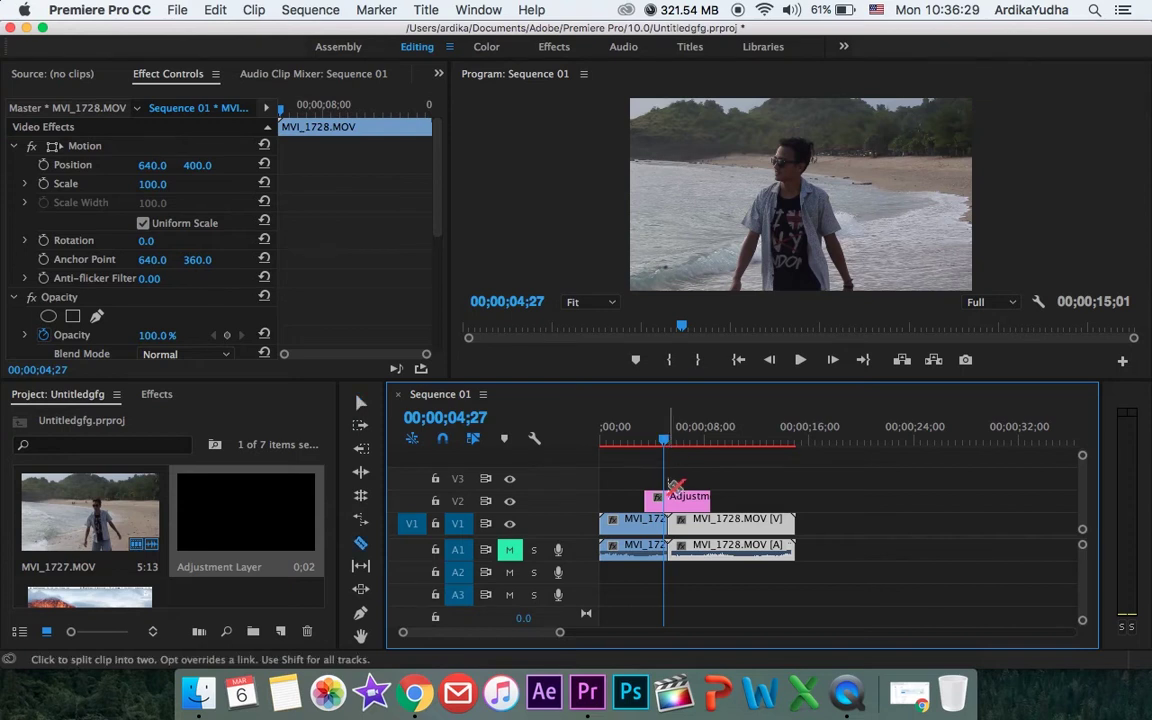
pyautogui.click(664, 497)
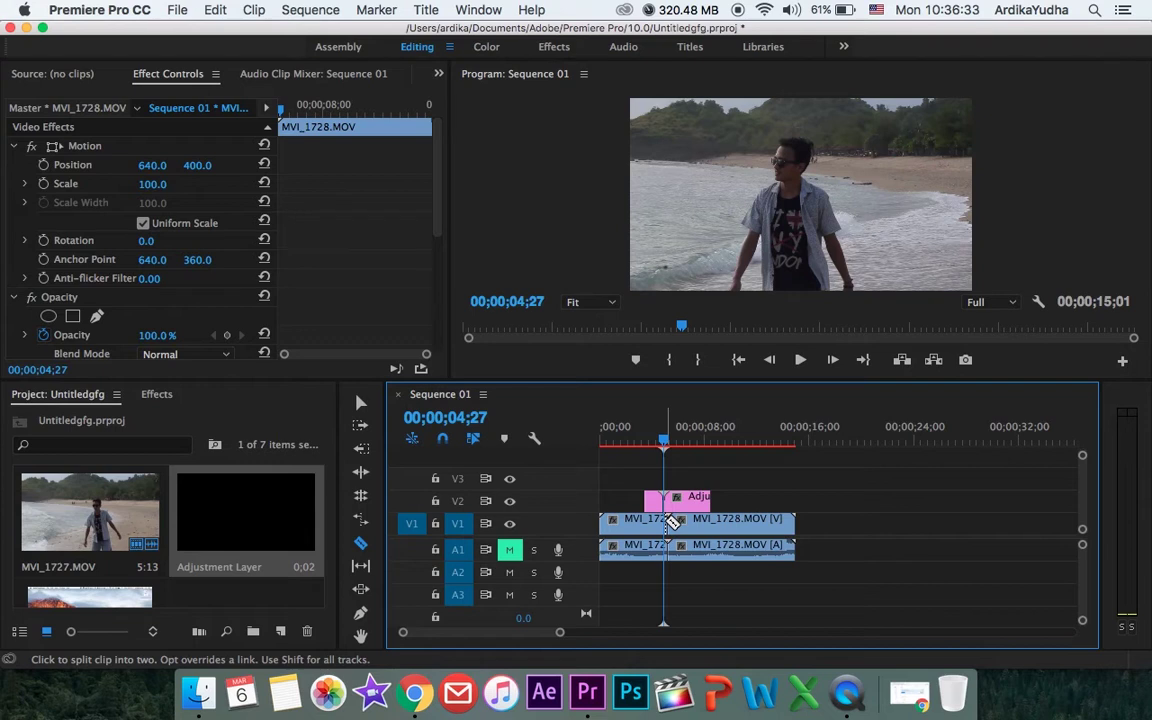
pyautogui.click(672, 521)
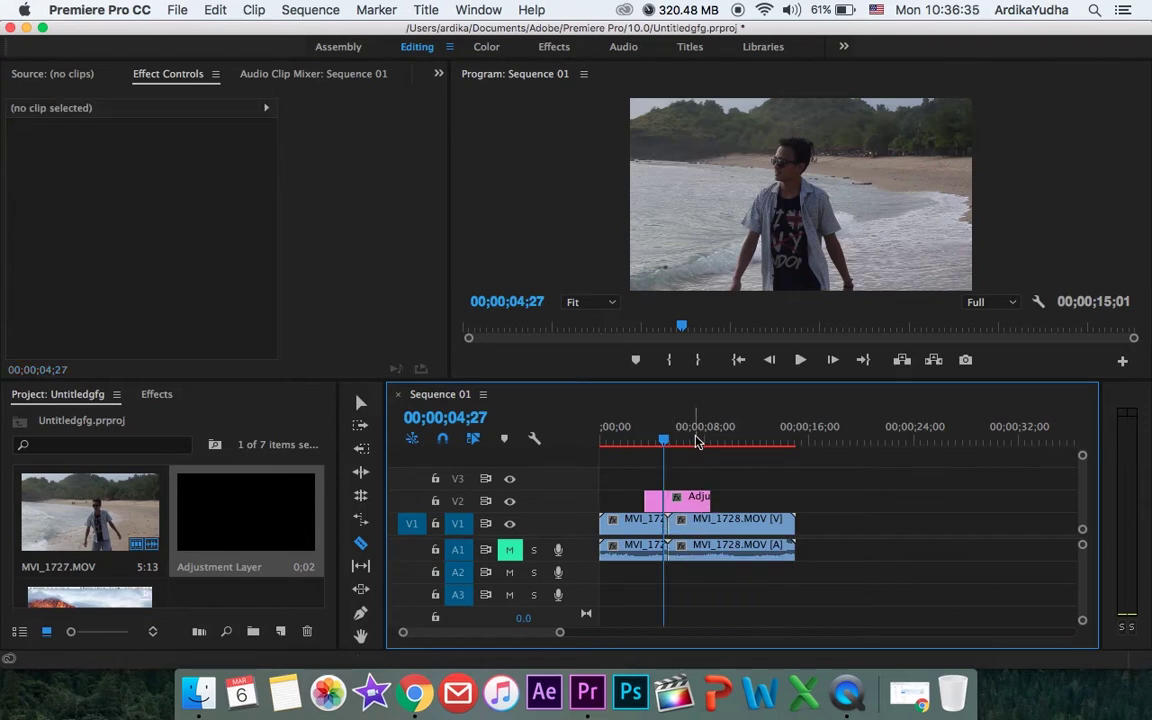
# Step: Delete the extra adjustment-layer piece after the cut, leaving a short piece, and zoom in on the cut
pyautogui.hotkey('shift', 'Right')
pyautogui.hotkey('shift', 'Right')
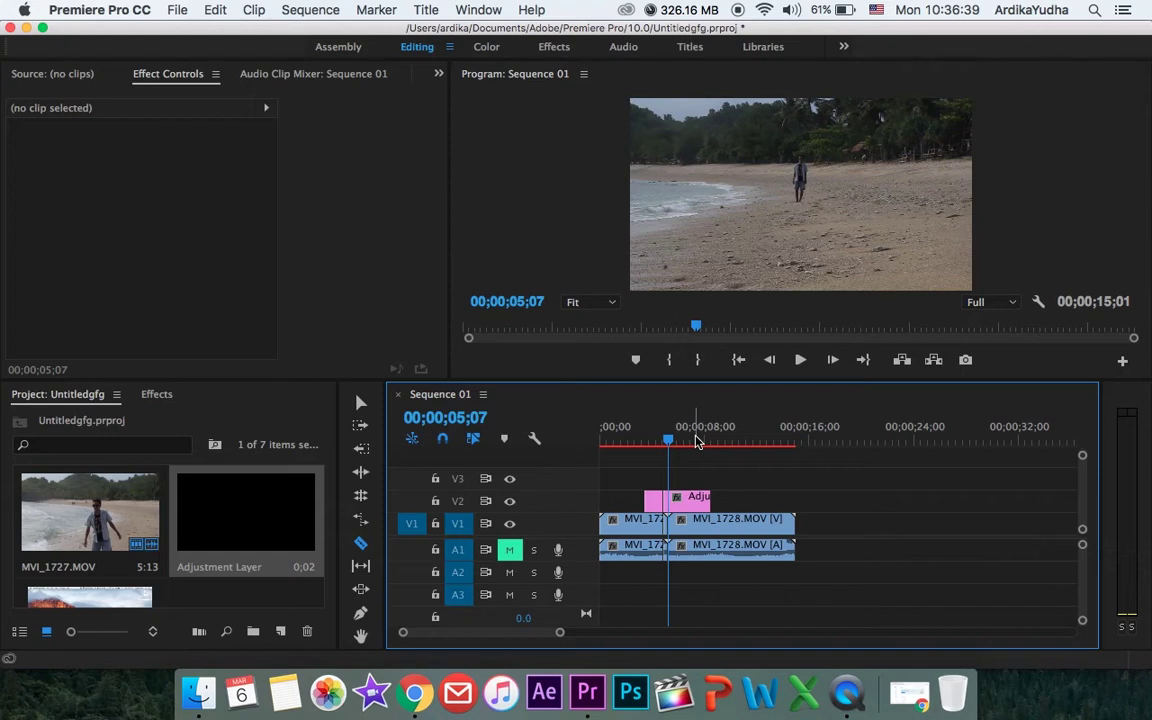
pyautogui.hotkey('shift', 'Right')
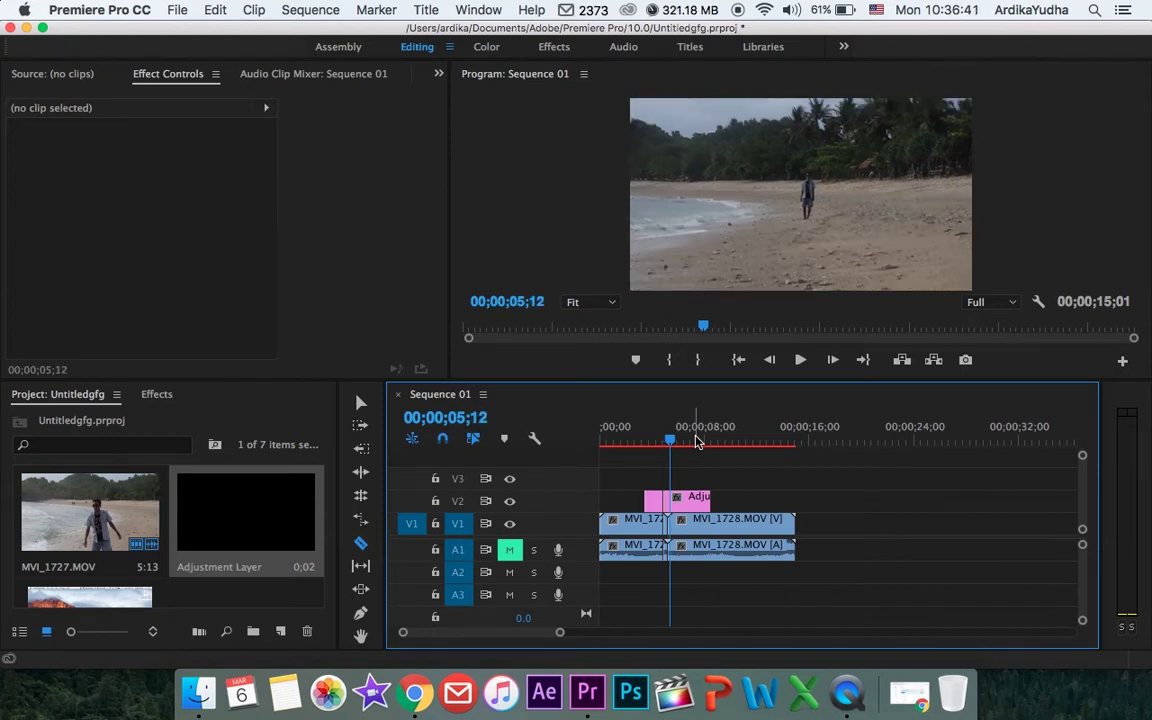
pyautogui.hotkey('shift', 'Right')
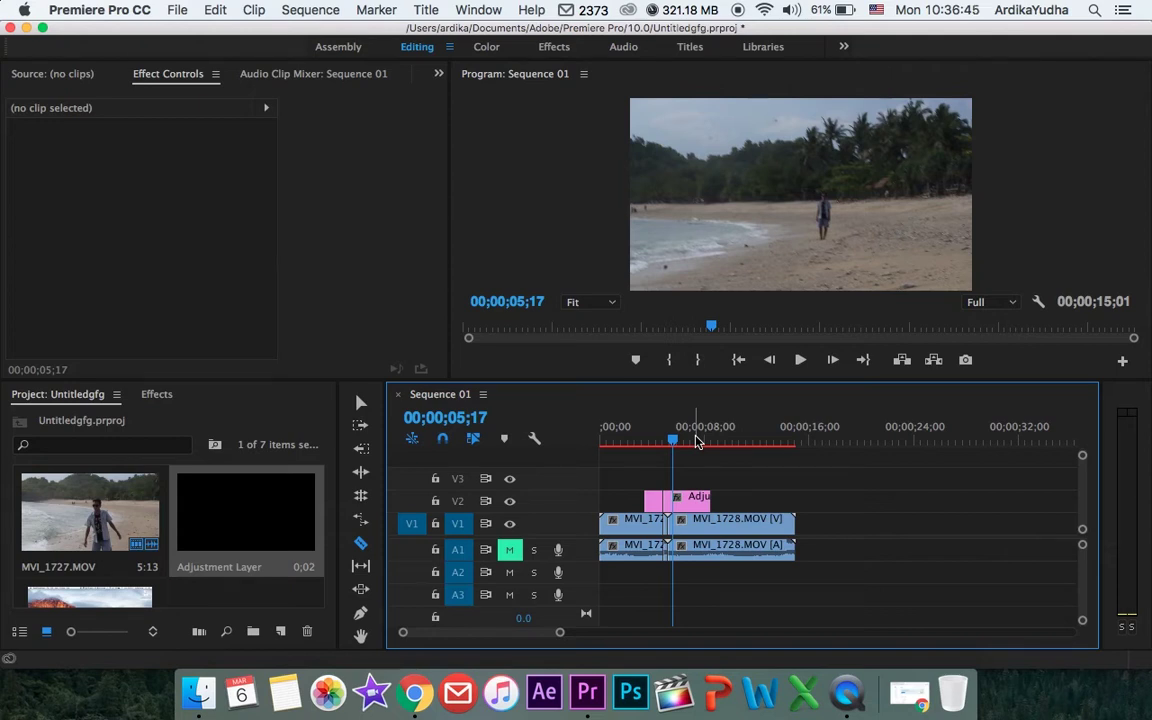
pyautogui.press('Right')
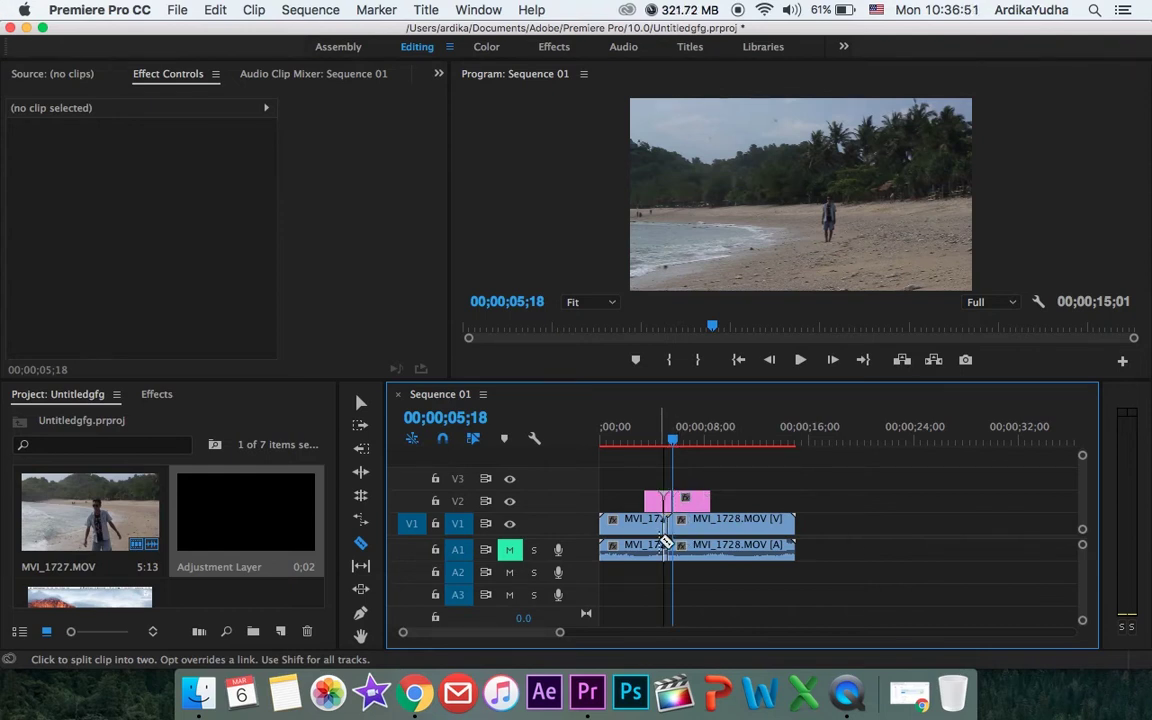
pyautogui.press('v')
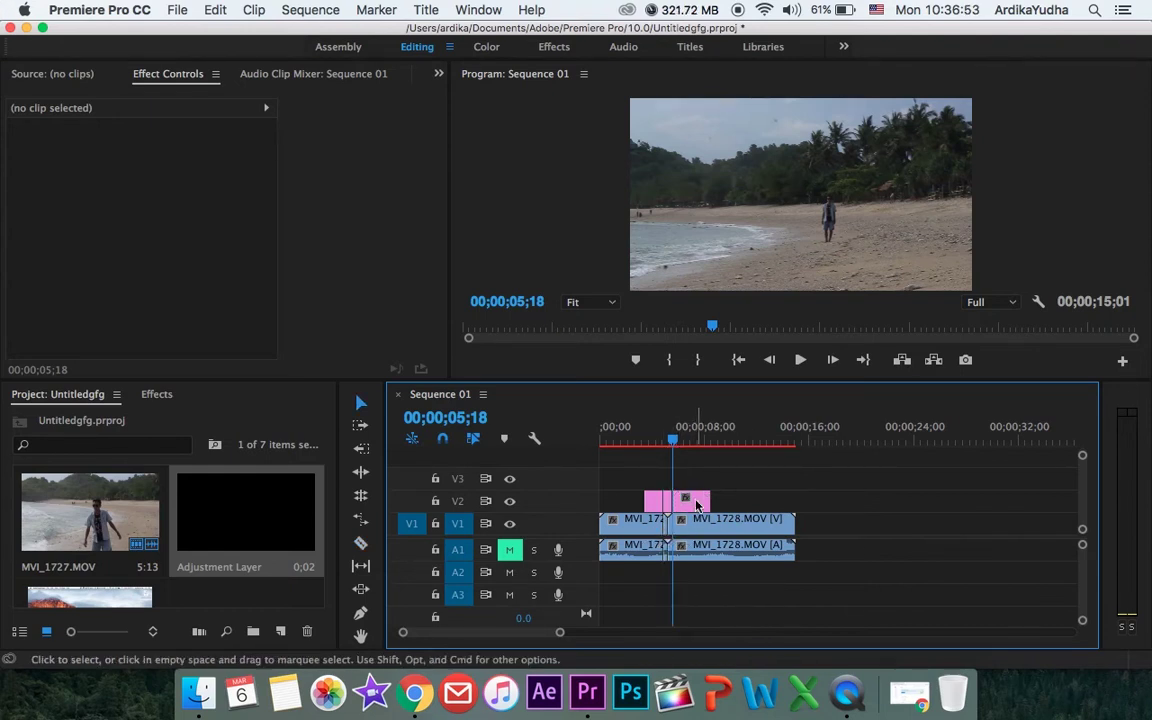
pyautogui.click(697, 505)
pyautogui.press('Delete')
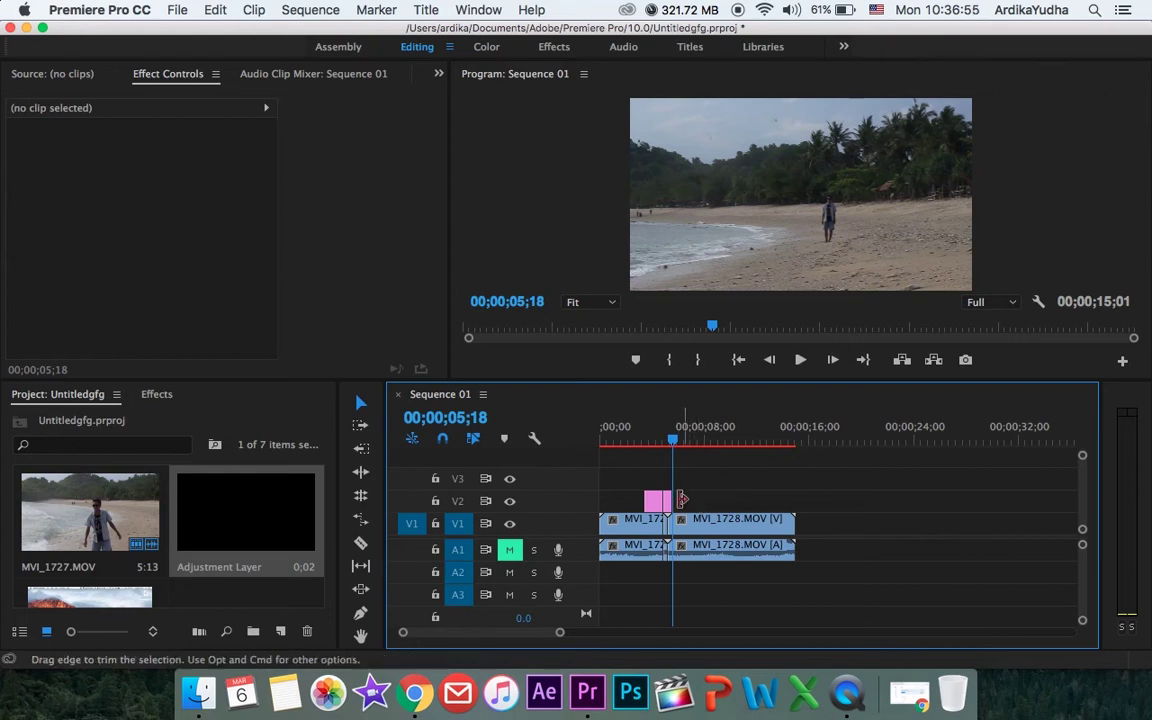
pyautogui.click(657, 505)
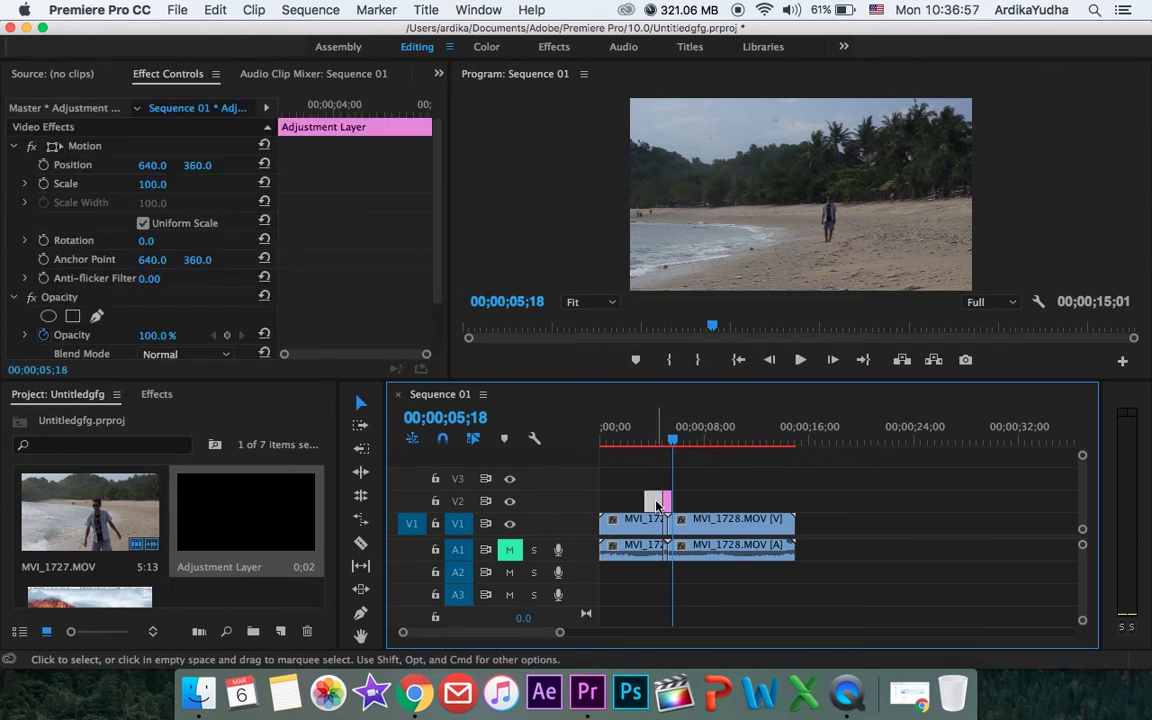
pyautogui.click(625, 585)
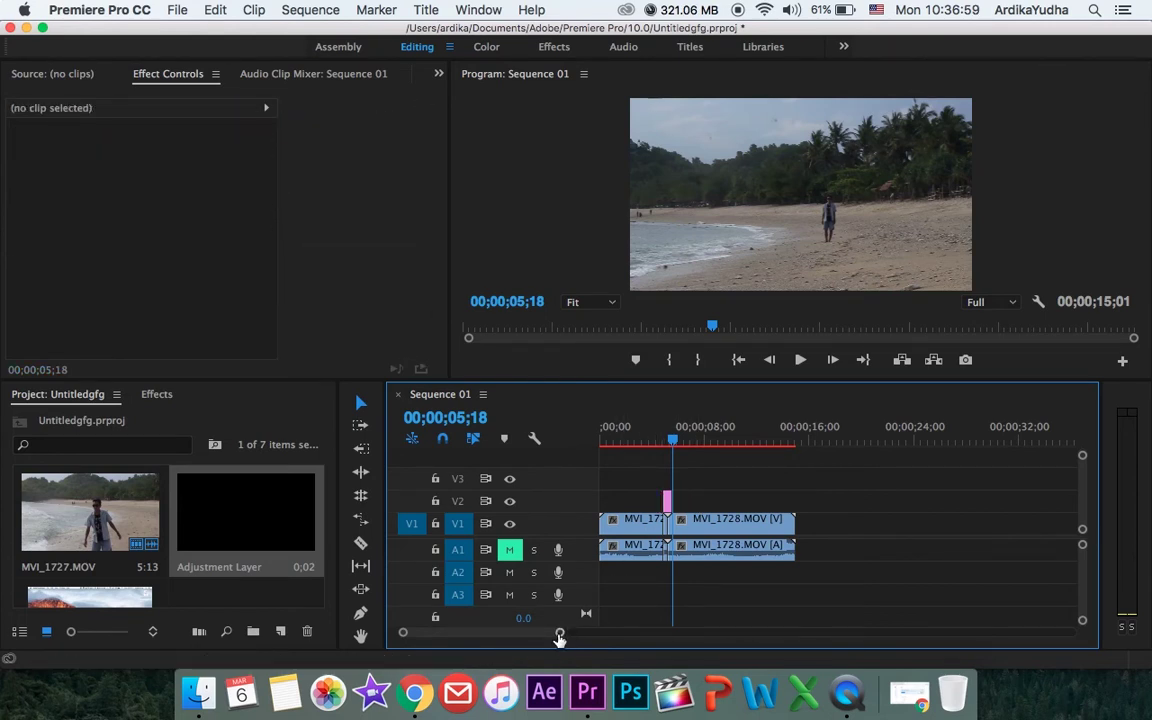
pyautogui.moveTo(559, 637); pyautogui.dragTo(507, 638)
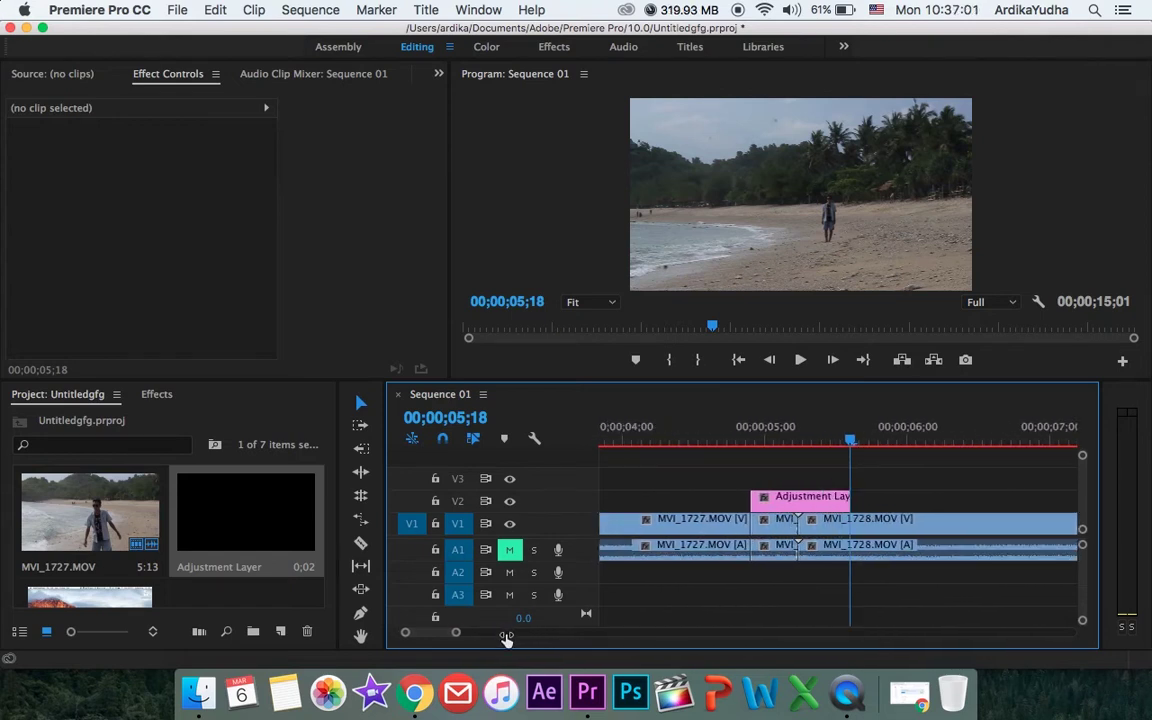
# Step: Apply Smooth Transition Zoom OUT from CD_Smooth_Transition_1080p to the V2 adjustment layer
pyautogui.click(156, 394)
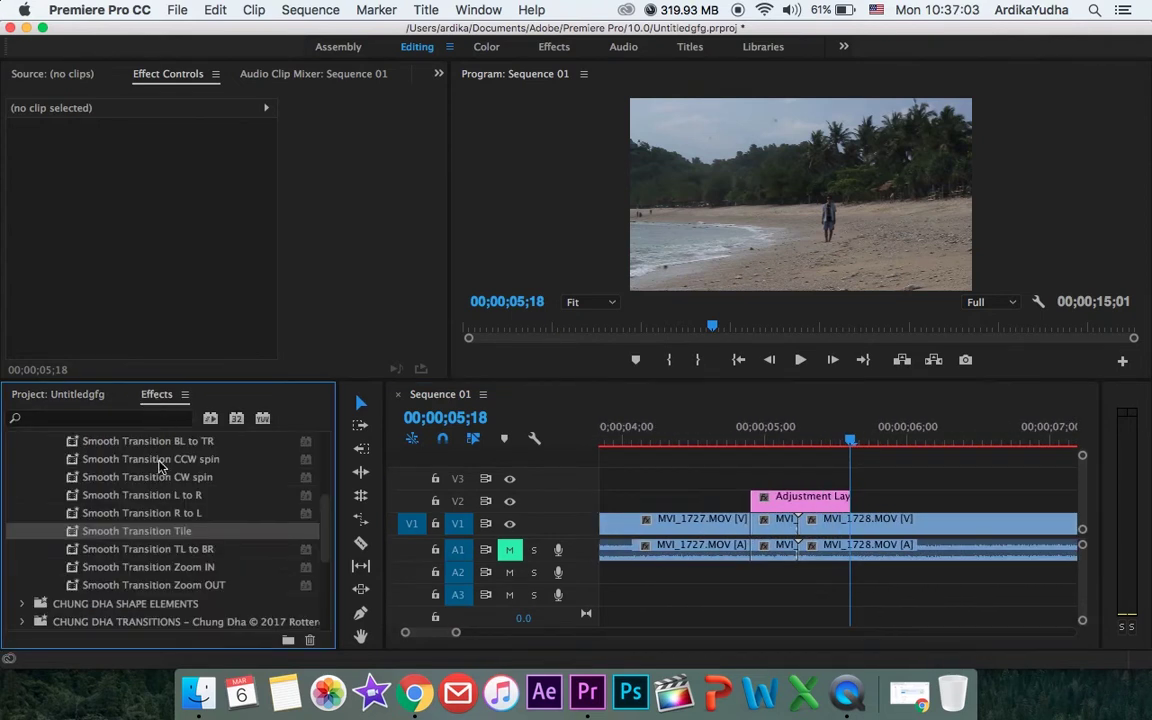
pyautogui.scroll(-2, 167, 527)
pyautogui.scroll(1, 172, 560)
pyautogui.scroll(3, 172, 570)
pyautogui.scroll(2, 174, 565)
pyautogui.scroll(-5, 178, 555)
pyautogui.scroll(4, 177, 553)
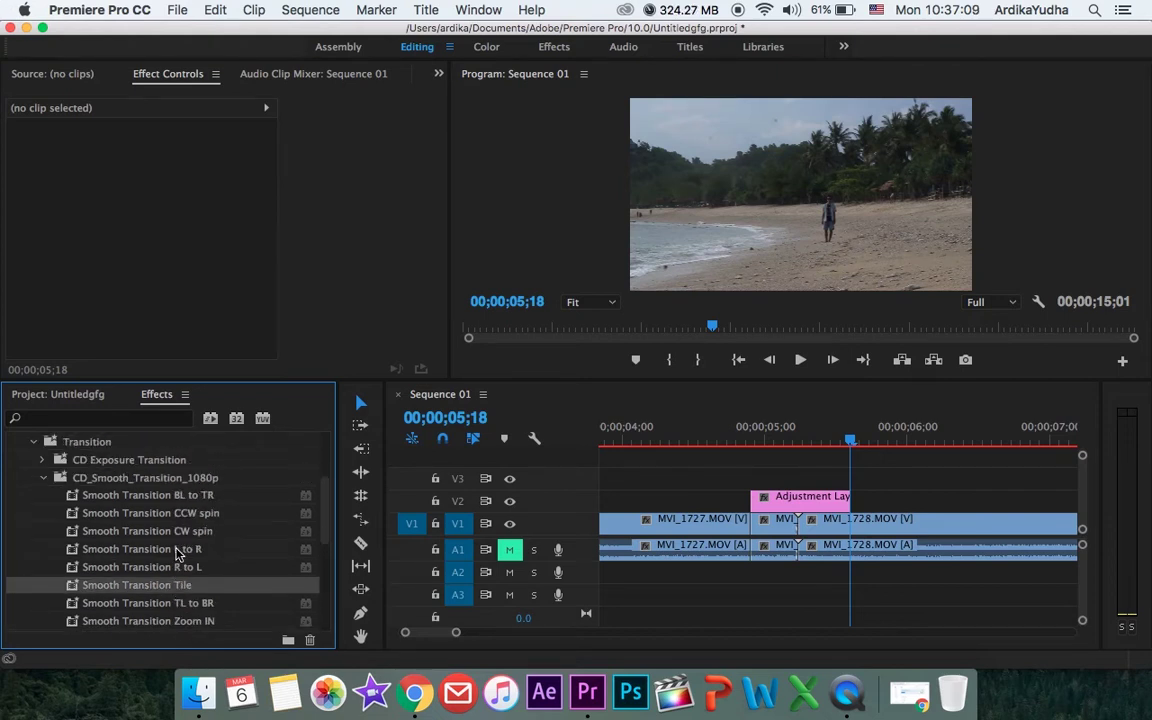
pyautogui.scroll(2, 177, 553)
pyautogui.scroll(1, 177, 553)
pyautogui.scroll(-3, 177, 553)
pyautogui.scroll(-3, 177, 553)
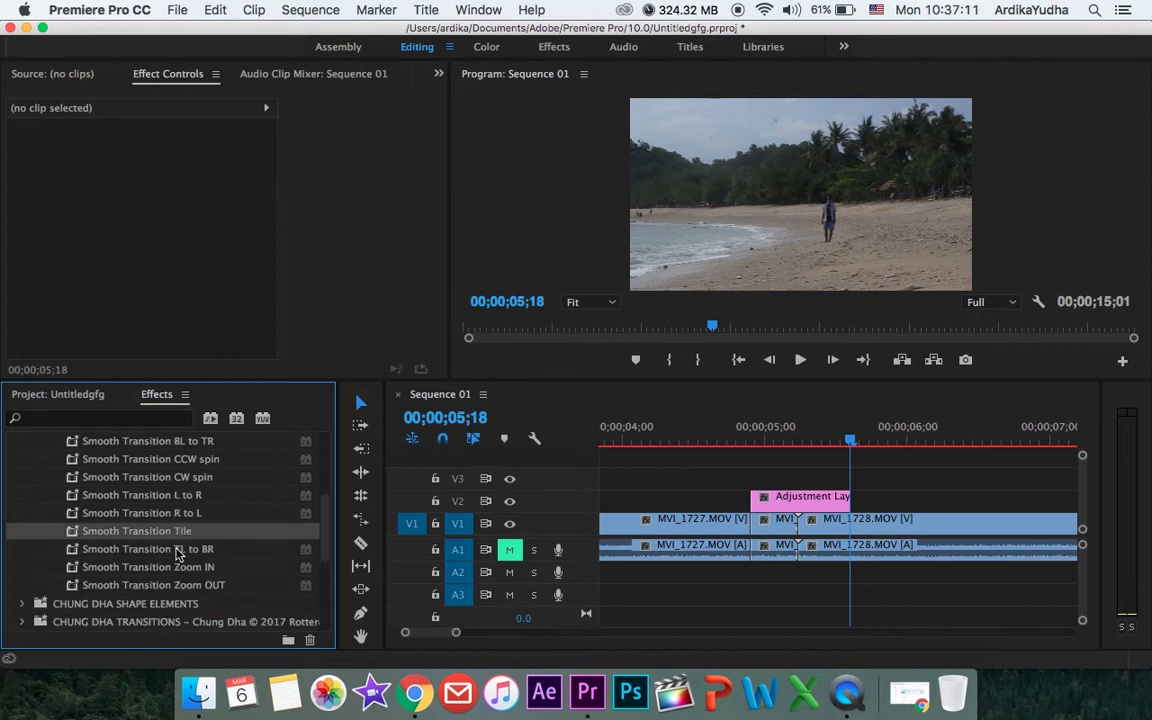
pyautogui.scroll(-1, 178, 555)
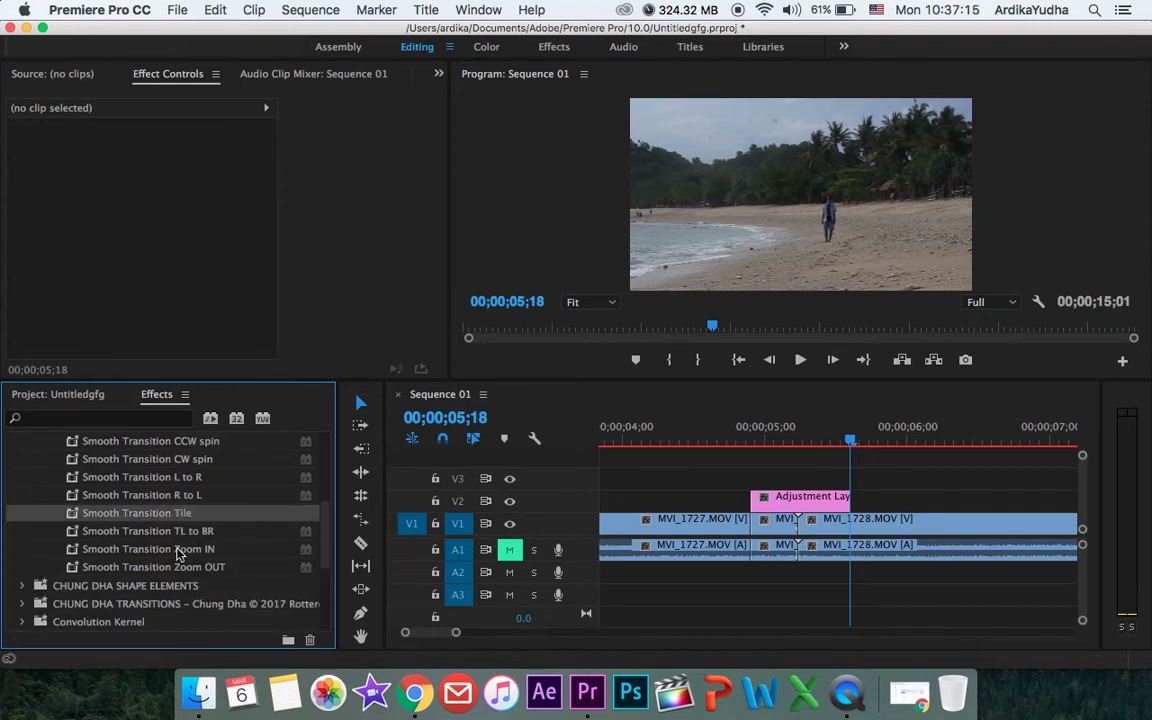
pyautogui.moveTo(180, 566)
pyautogui.mouseDown()
pyautogui.moveTo(832, 510)
pyautogui.moveTo(822, 510)
pyautogui.mouseUp()
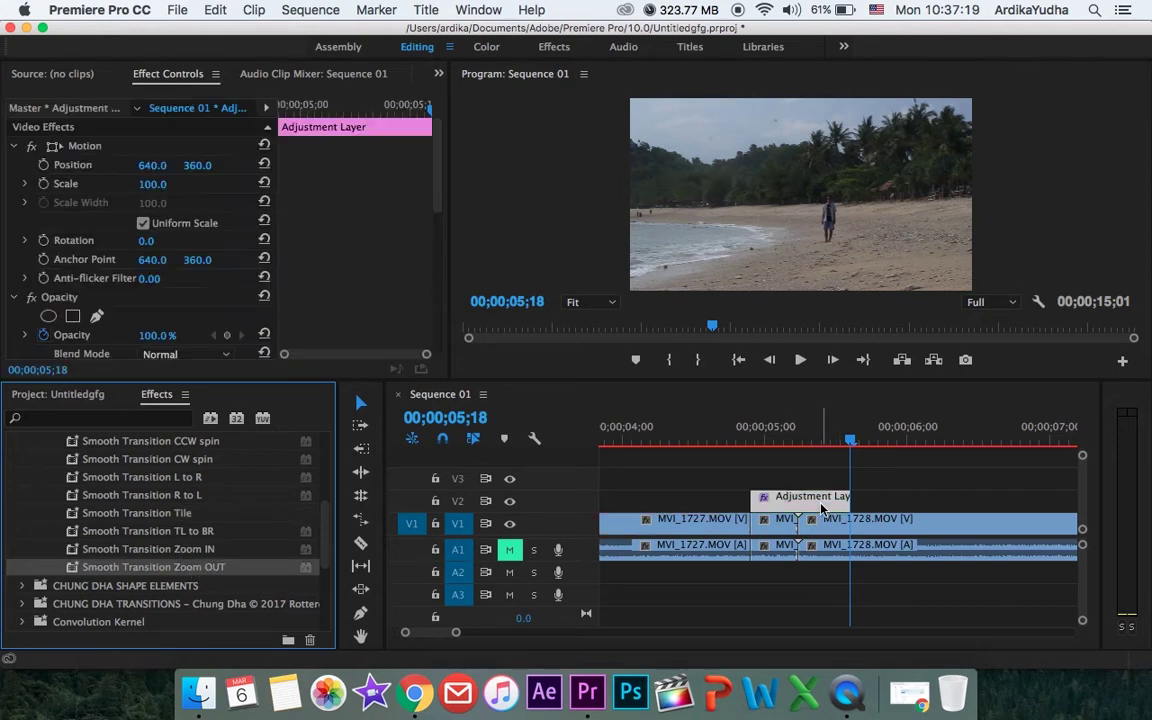
pyautogui.click(776, 439)
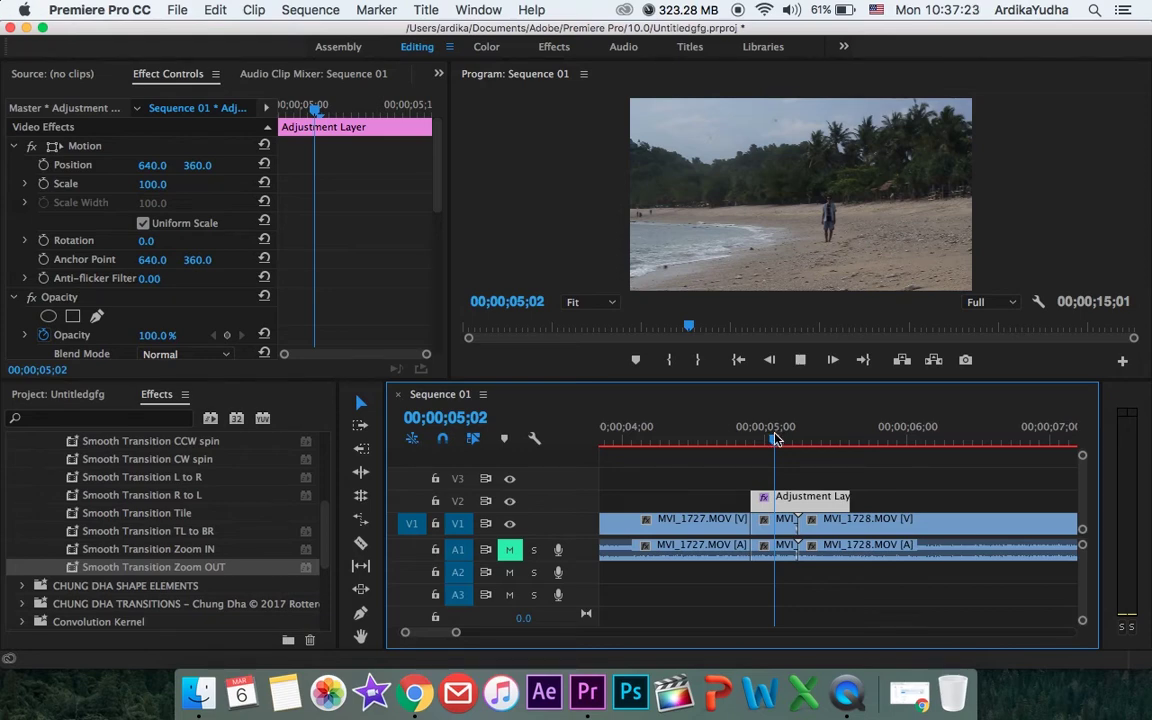
# Step: Preview the zoom transition, then apply Smooth Transition Tile to the MVI_1727 piece beneath the layer
pyautogui.press('space')
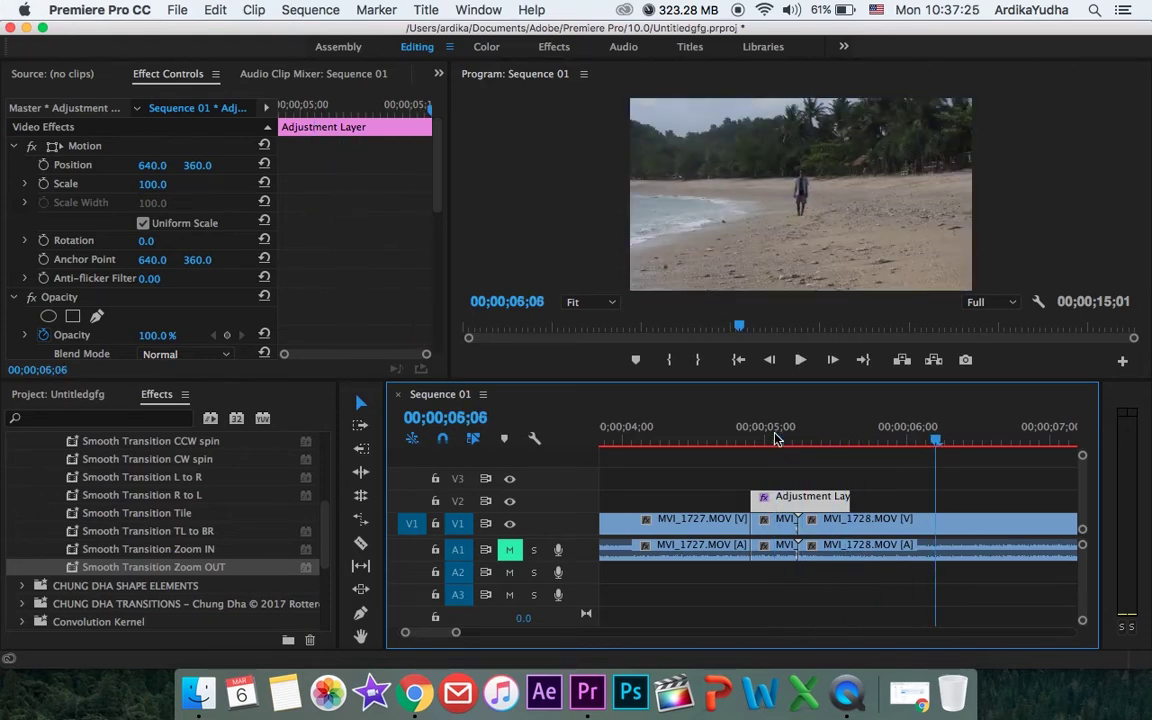
pyautogui.moveTo(784, 441); pyautogui.dragTo(797, 443)
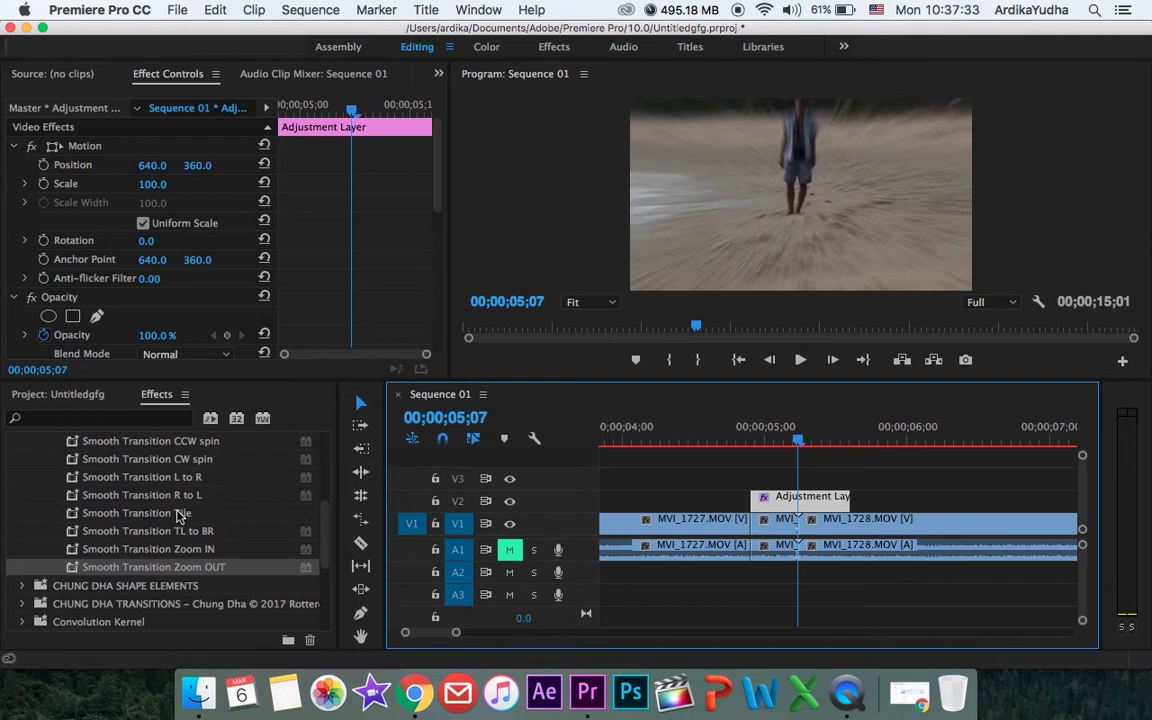
pyautogui.click(177, 515)
pyautogui.moveTo(177, 515); pyautogui.dragTo(767, 523)
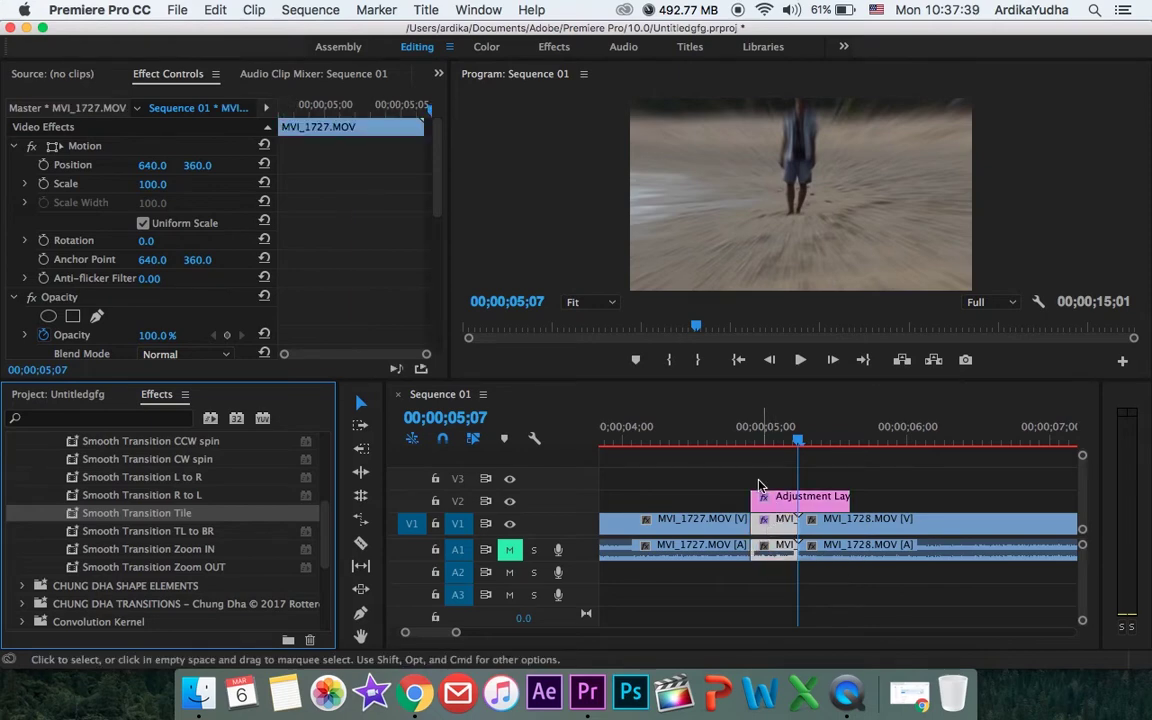
pyautogui.click(805, 495)
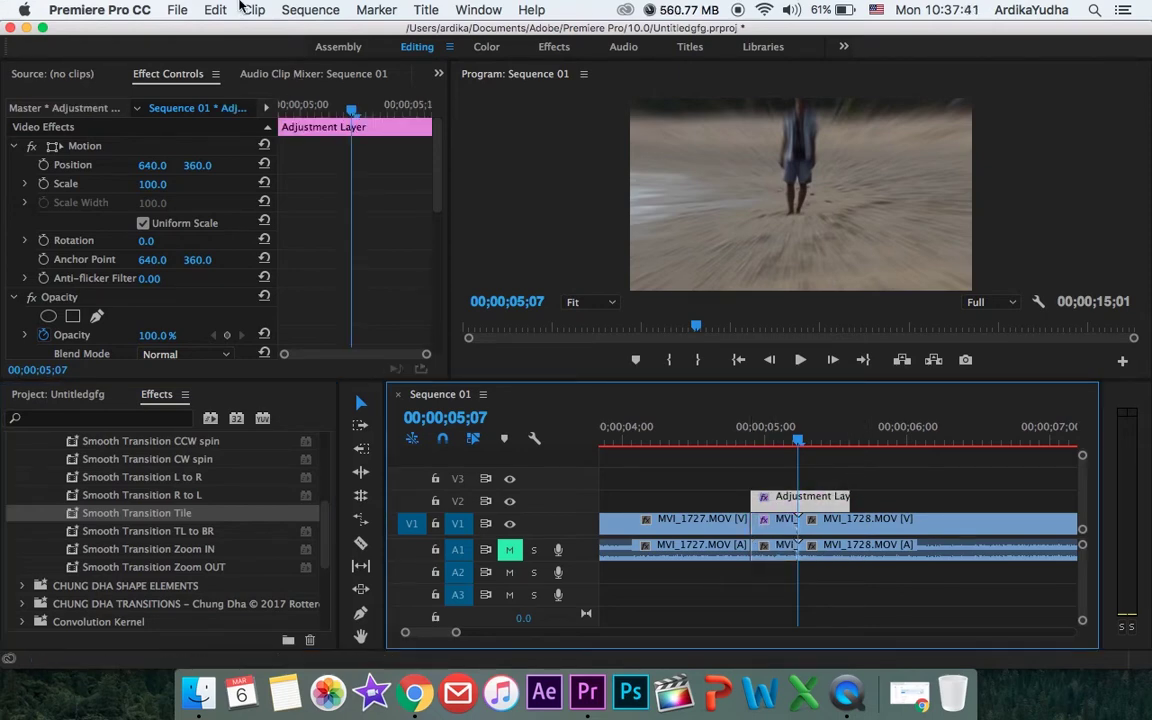
pyautogui.click(305, 12)
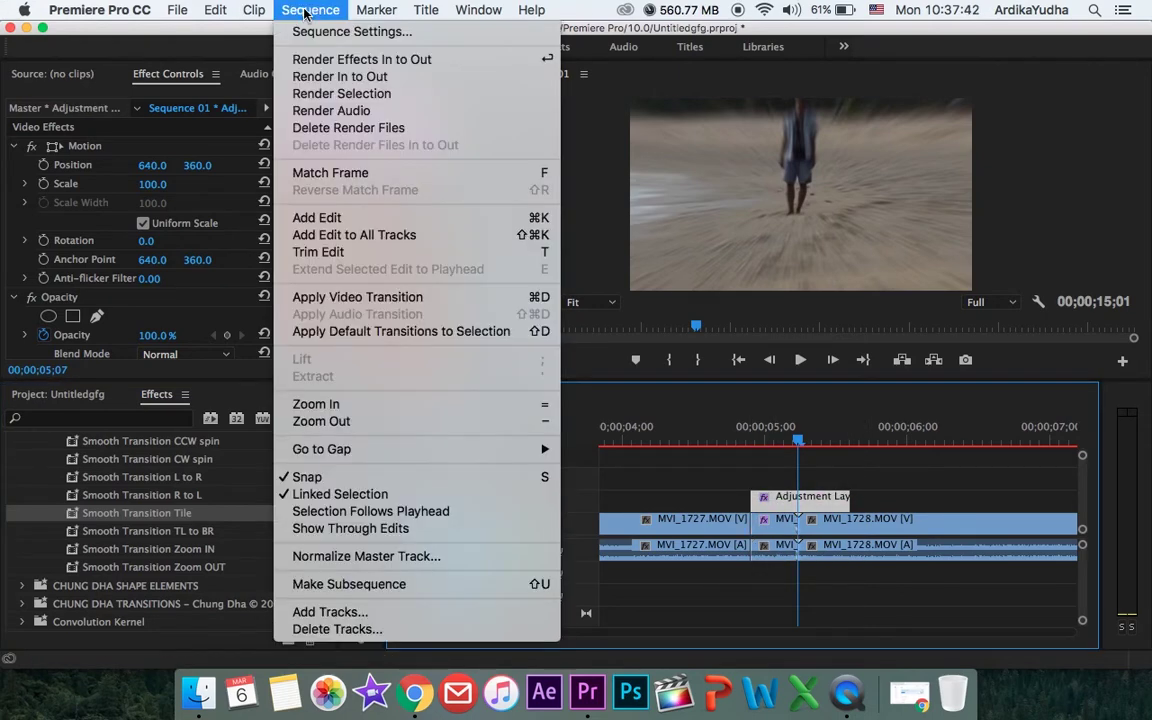
# Step: Render the selected transition section of Sequence 01 with Render Selection
pyautogui.click(333, 95)
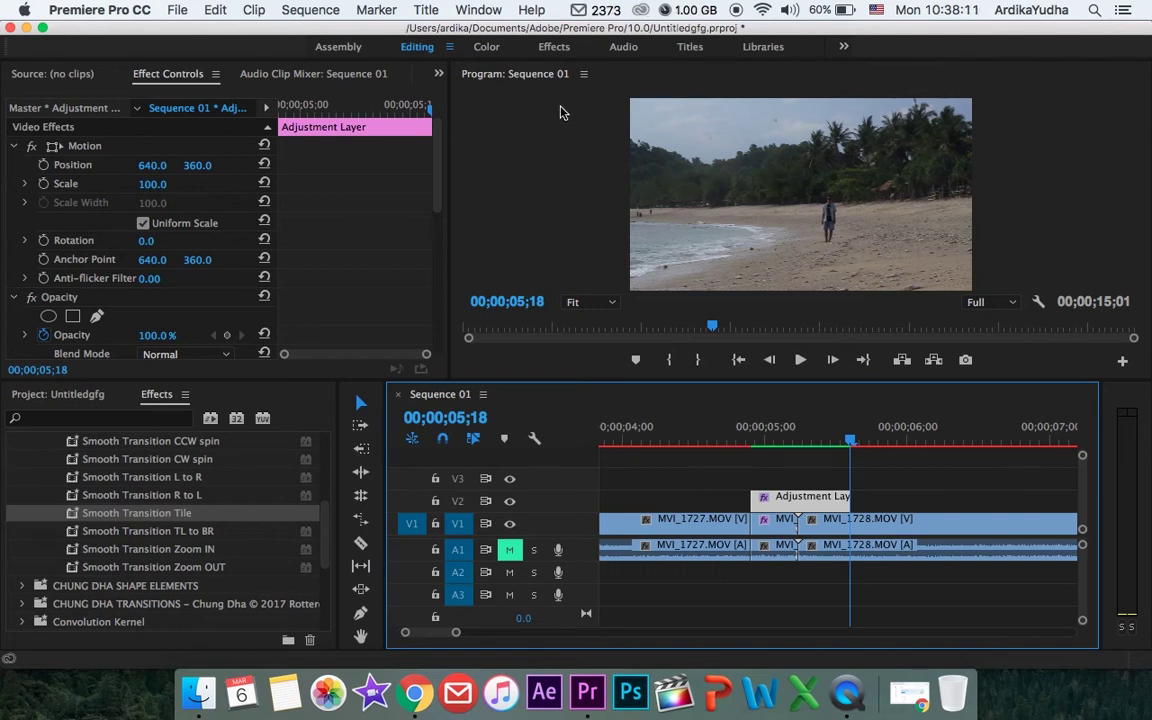
pyautogui.click(746, 434)
pyautogui.press('space')
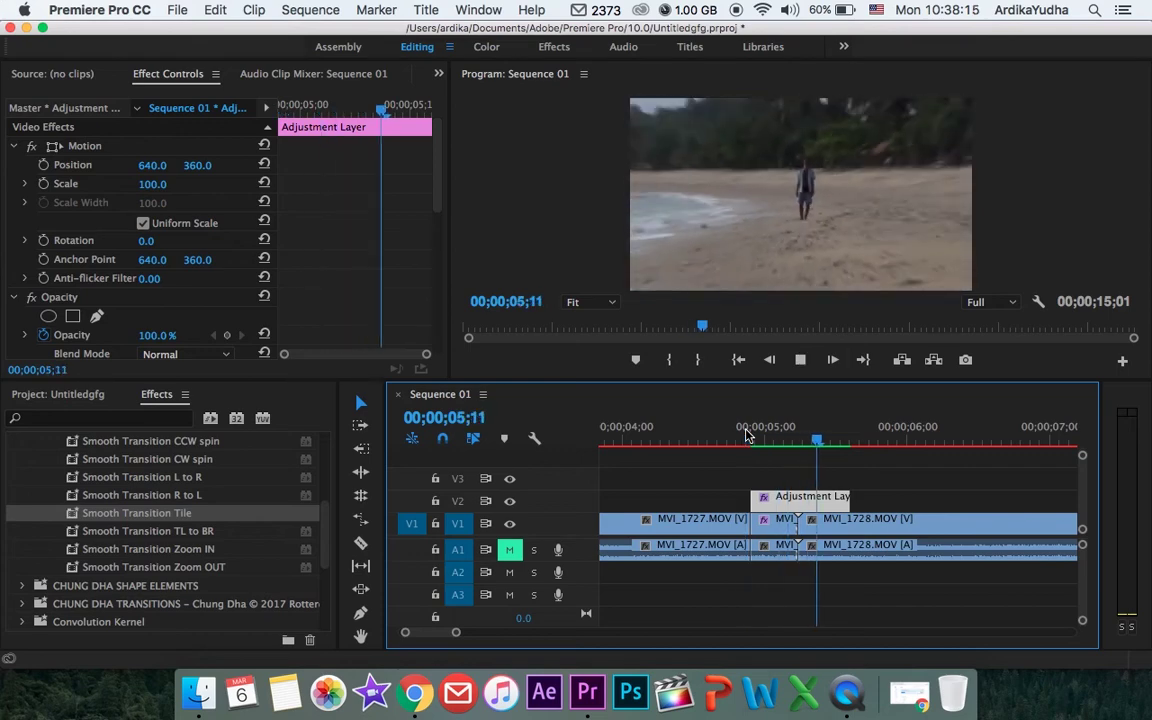
pyautogui.press('space')
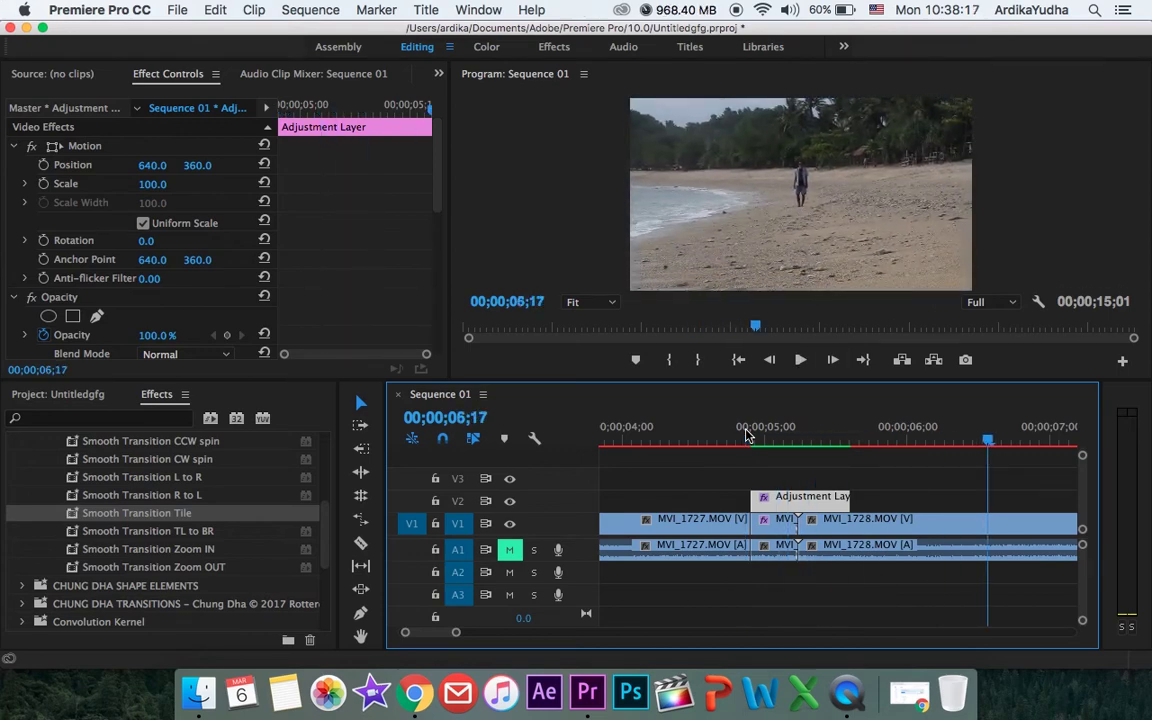
pyautogui.click(746, 434)
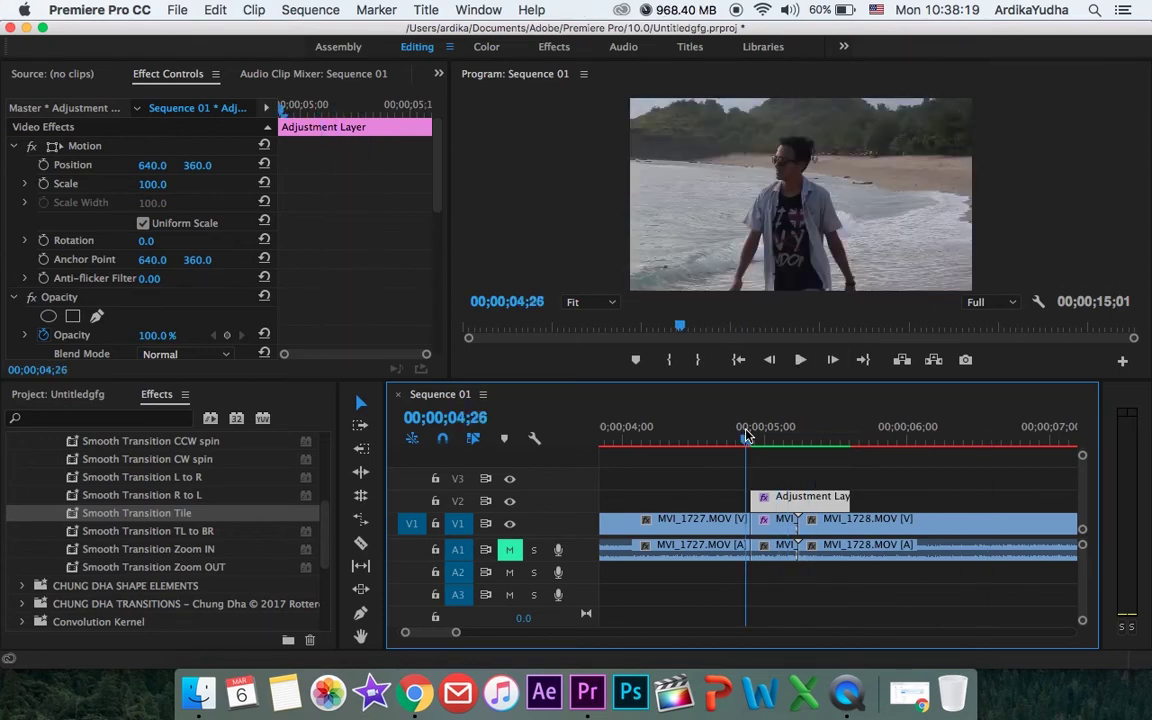
pyautogui.press('space')
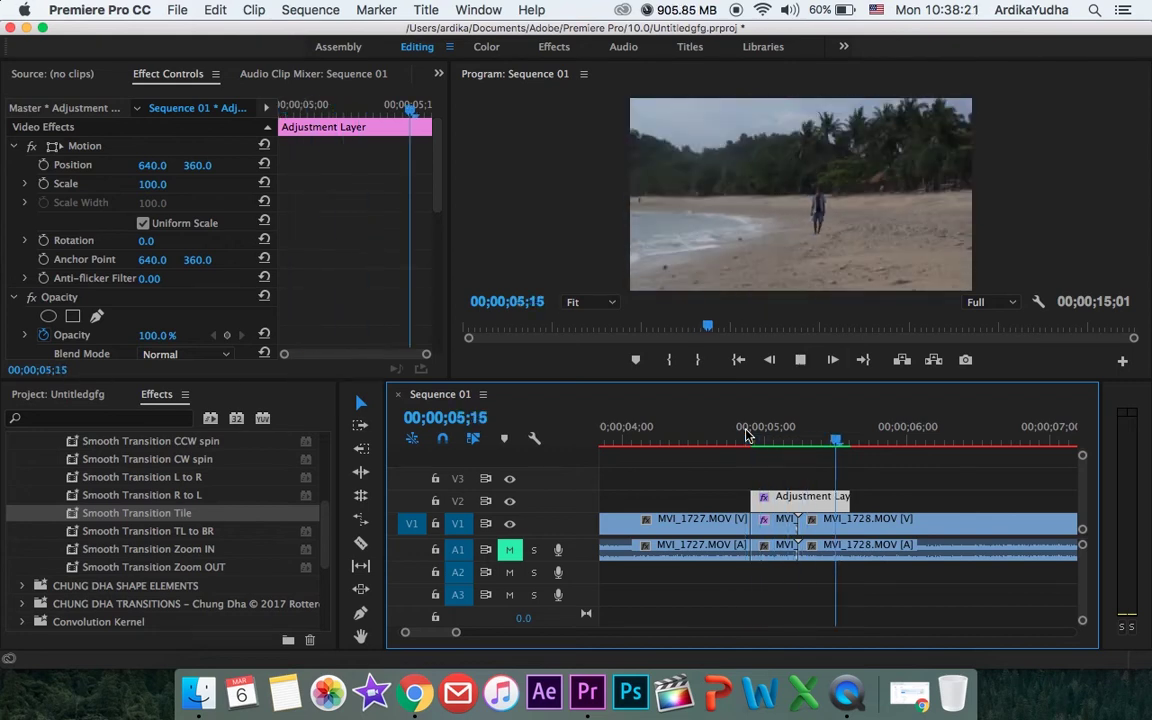
pyautogui.press('space')
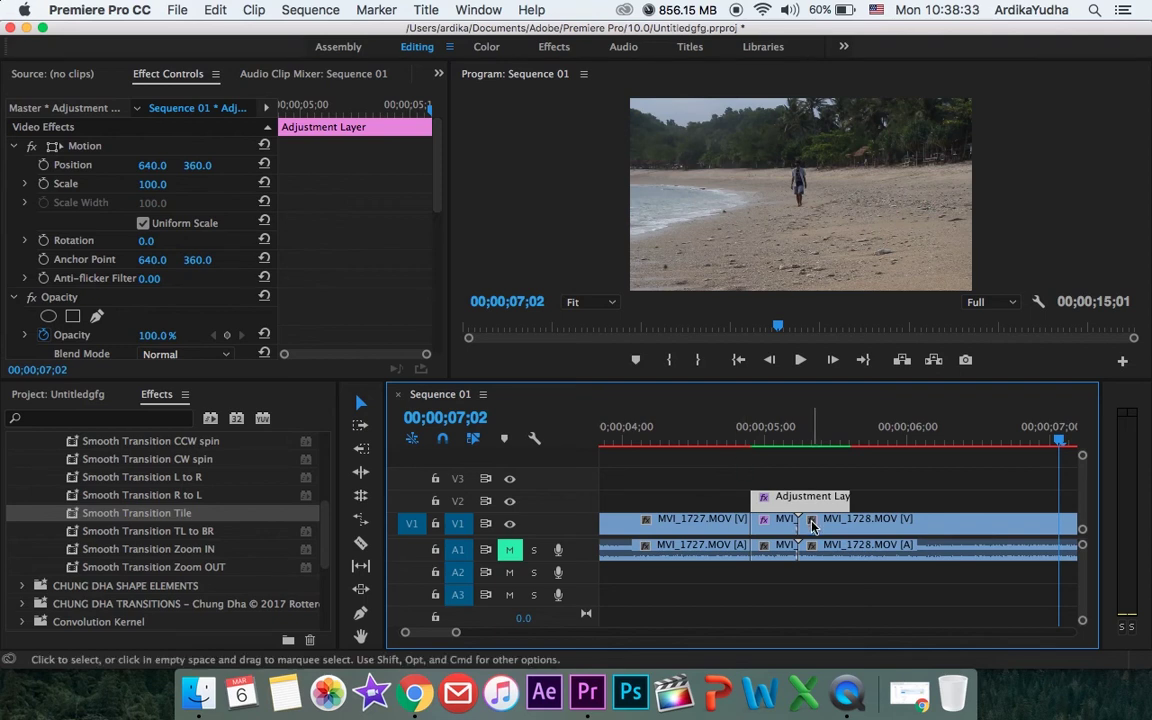
pyautogui.press('c')
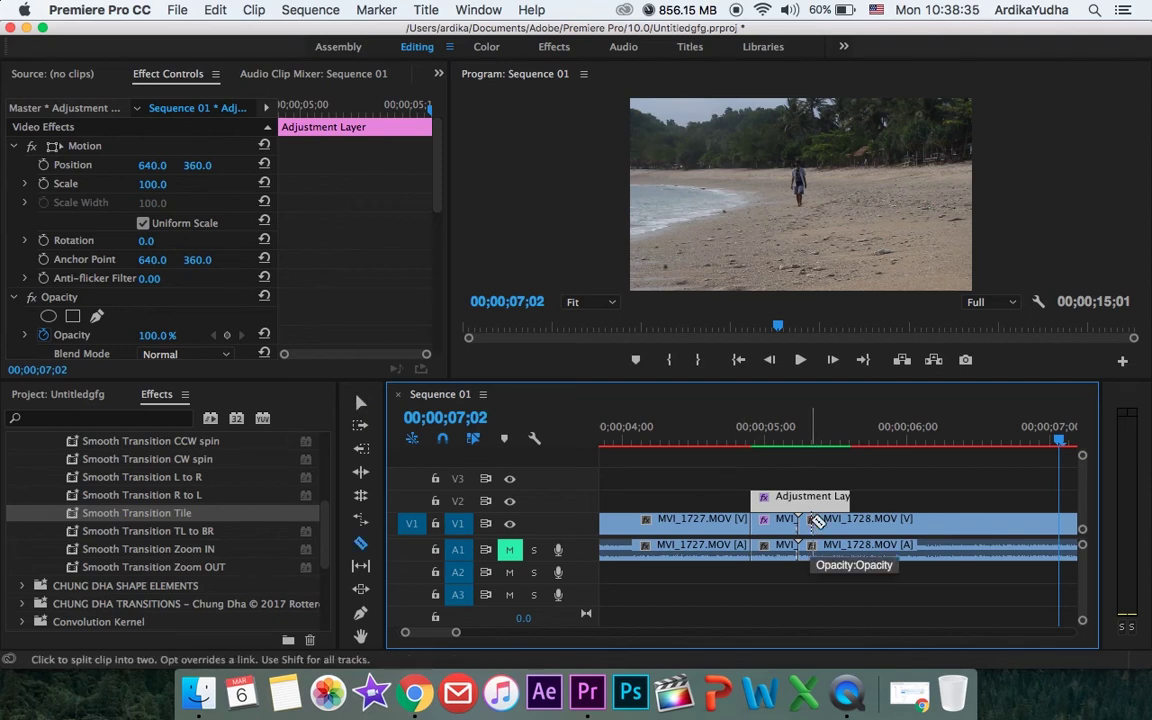
# Step: Razor MVI_1728 where the adjustment layer ends, then return to the Selection tool
pyautogui.click(849, 538)
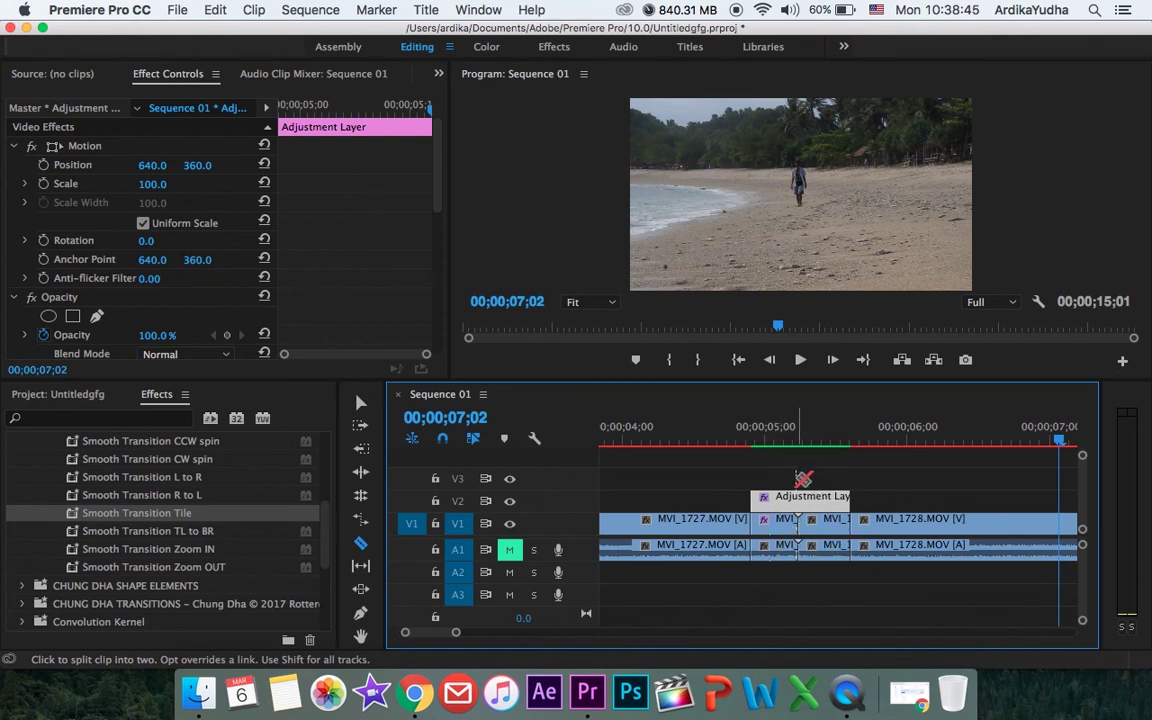
pyautogui.press('v')
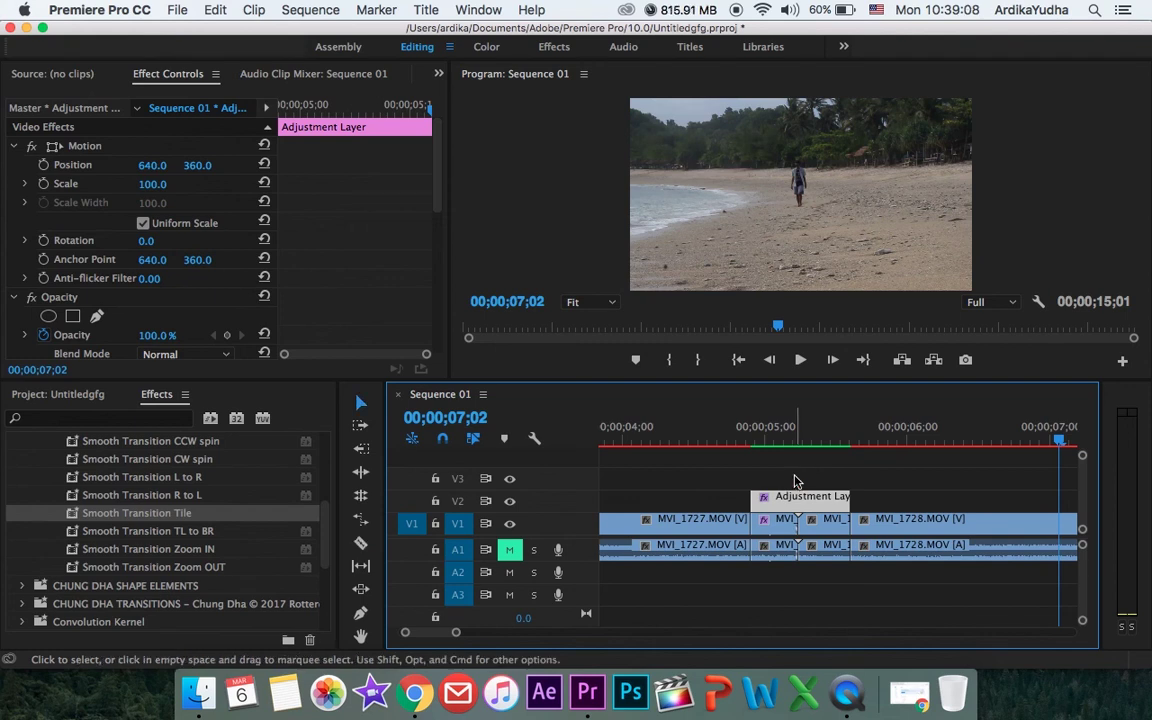